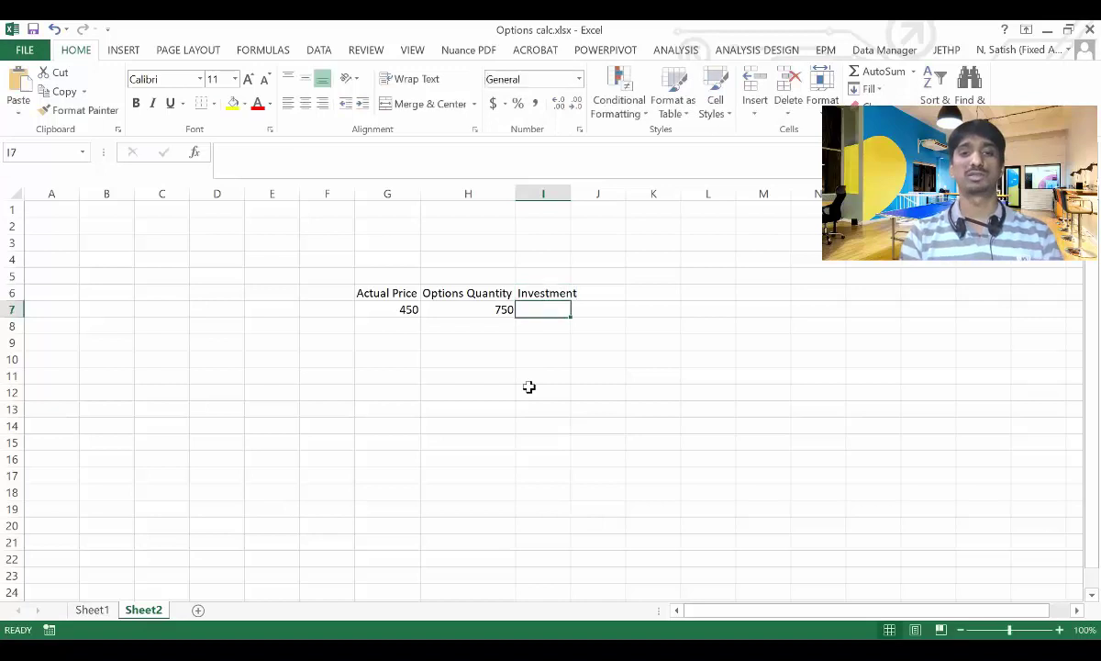
- Autofit the Investment column's width and calculate the investment in I7 with the formula =G7*H7
key("alt+h")
key("o")
key("i")
key("Down")
type("=")
key("Left")
key("Left")
type("*")
key("Left")
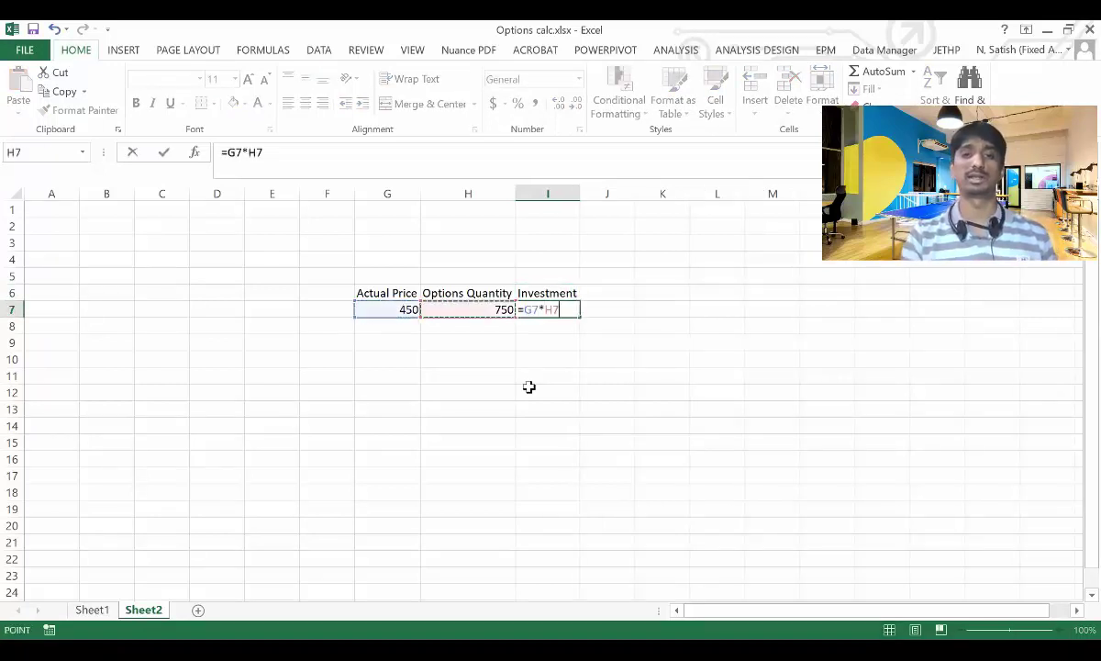
key("Return")
key("Up")
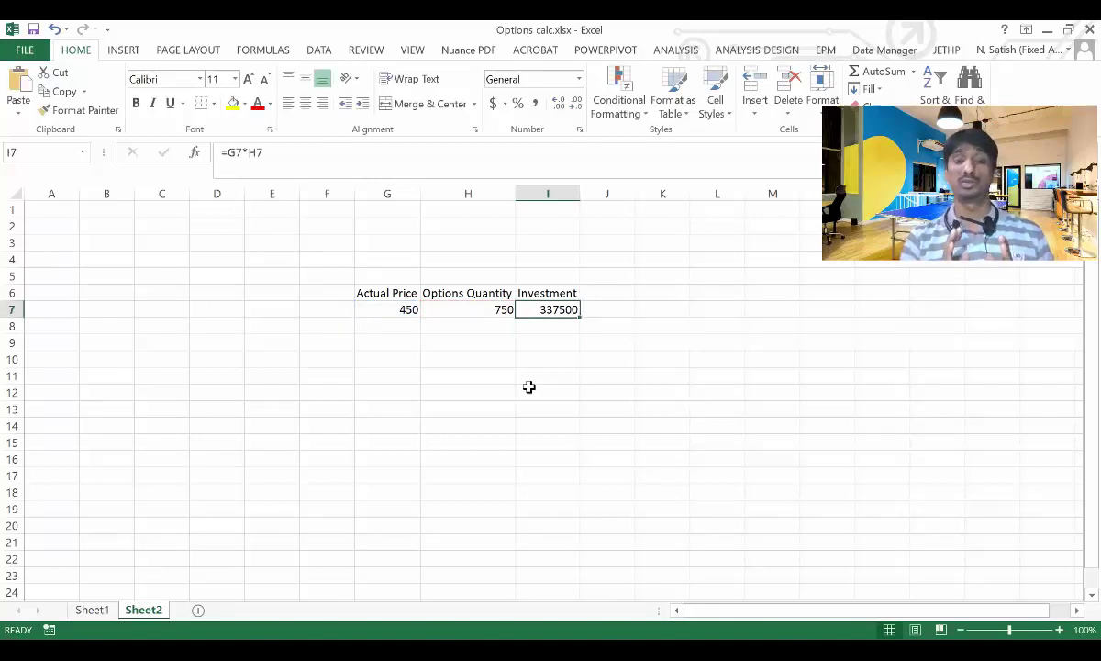
key("Left")
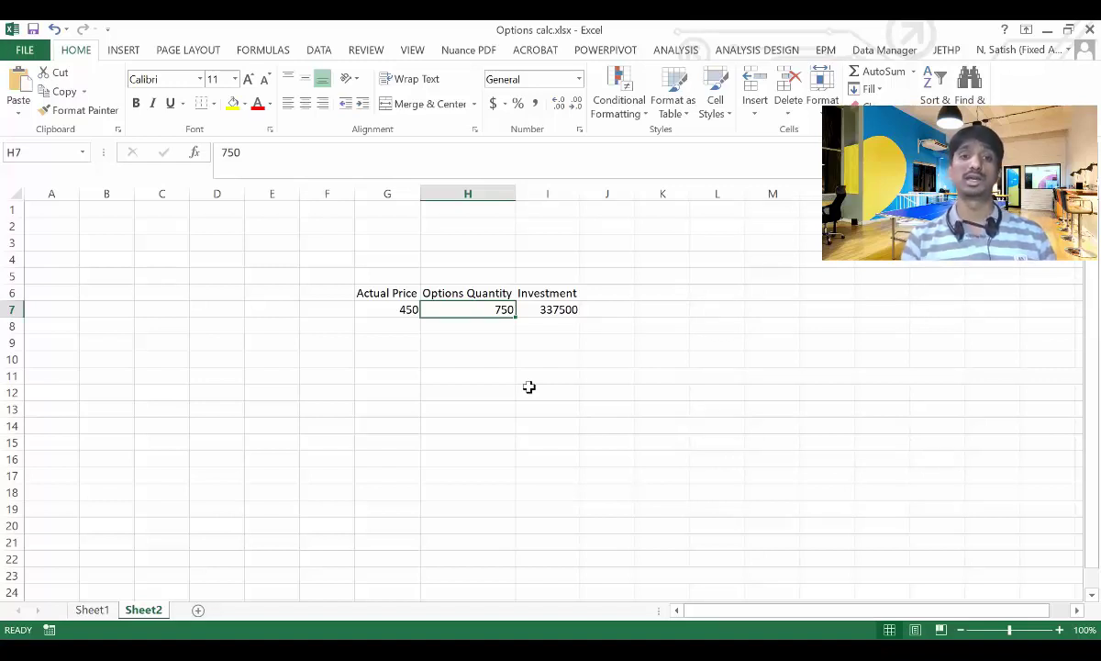
key("Left")
key("Right")
key("Left")
key("Right")
key("Right")
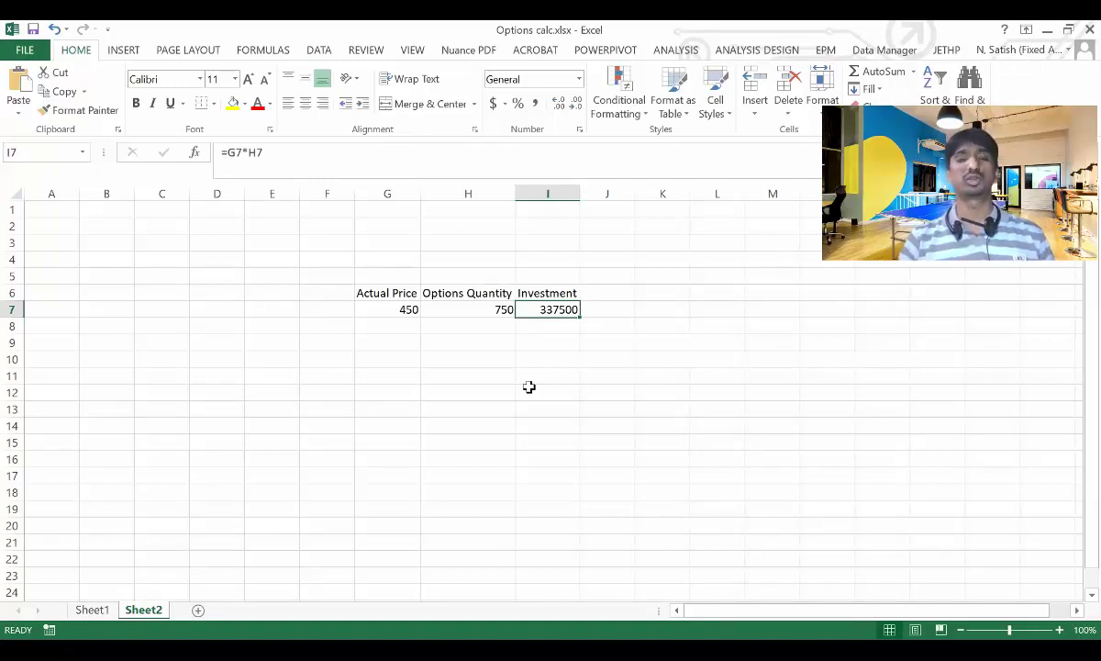
key("Left")
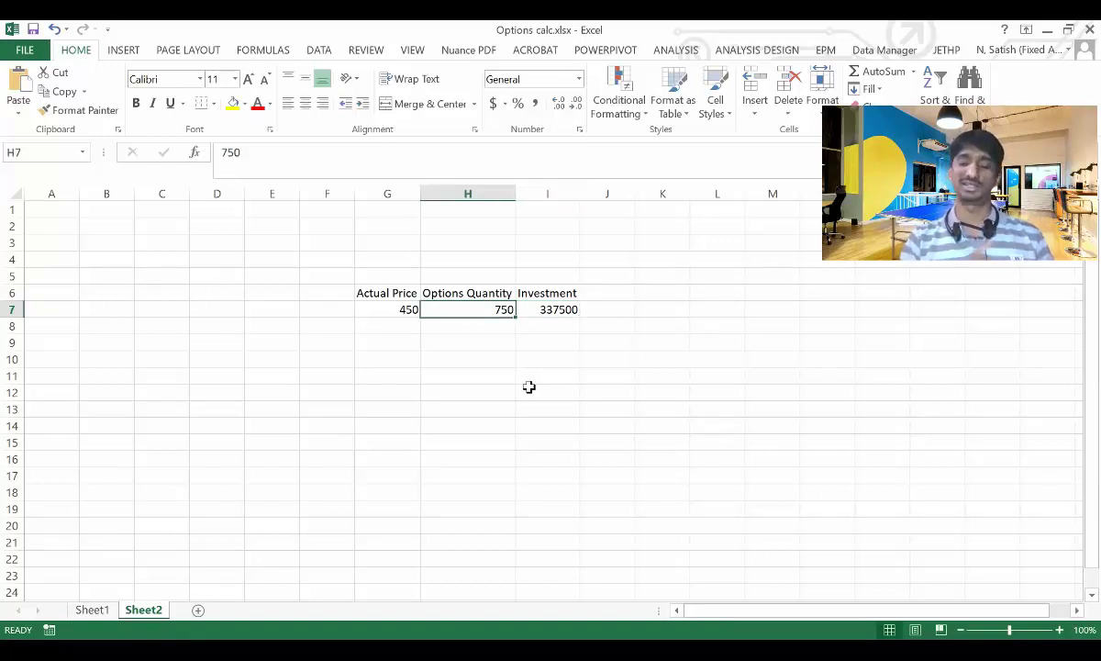
key("Left")
key("Right")
- Enter the labels "Futures buy" in H9 and "CE sell" in H10
key("Down")
key("Down")
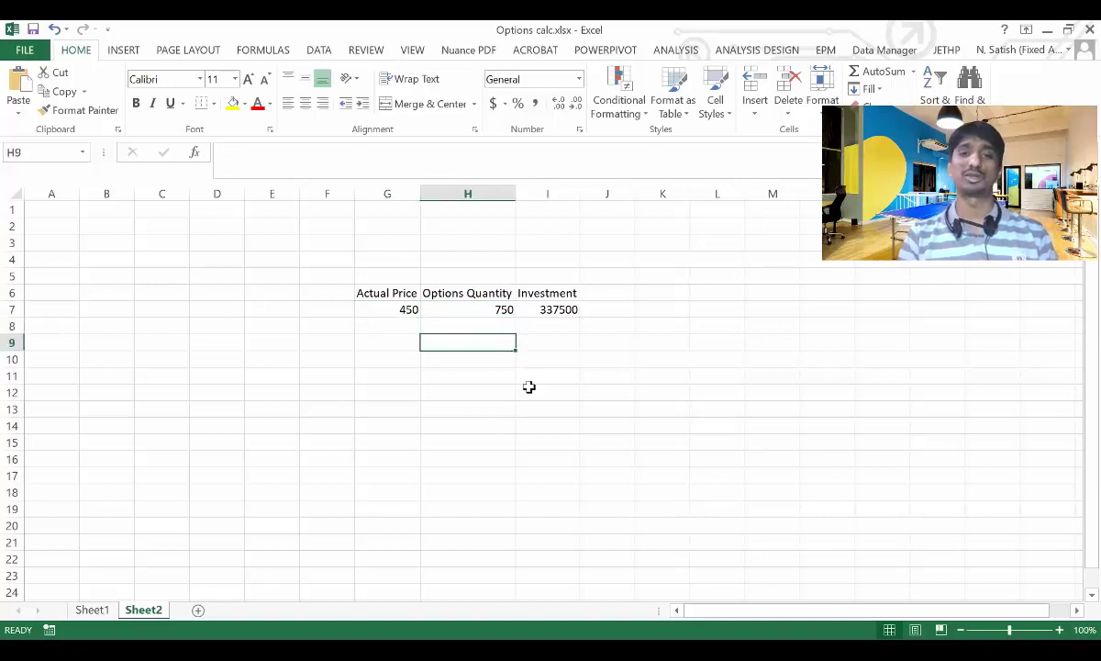
type("Future ")
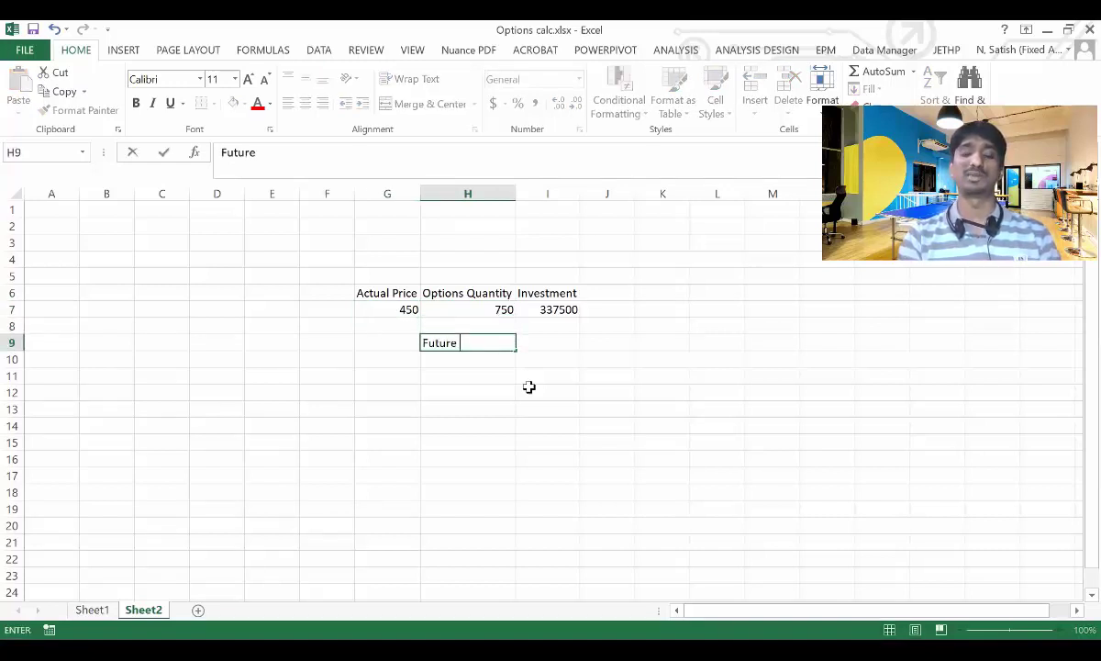
type("s buy")
key("Return")
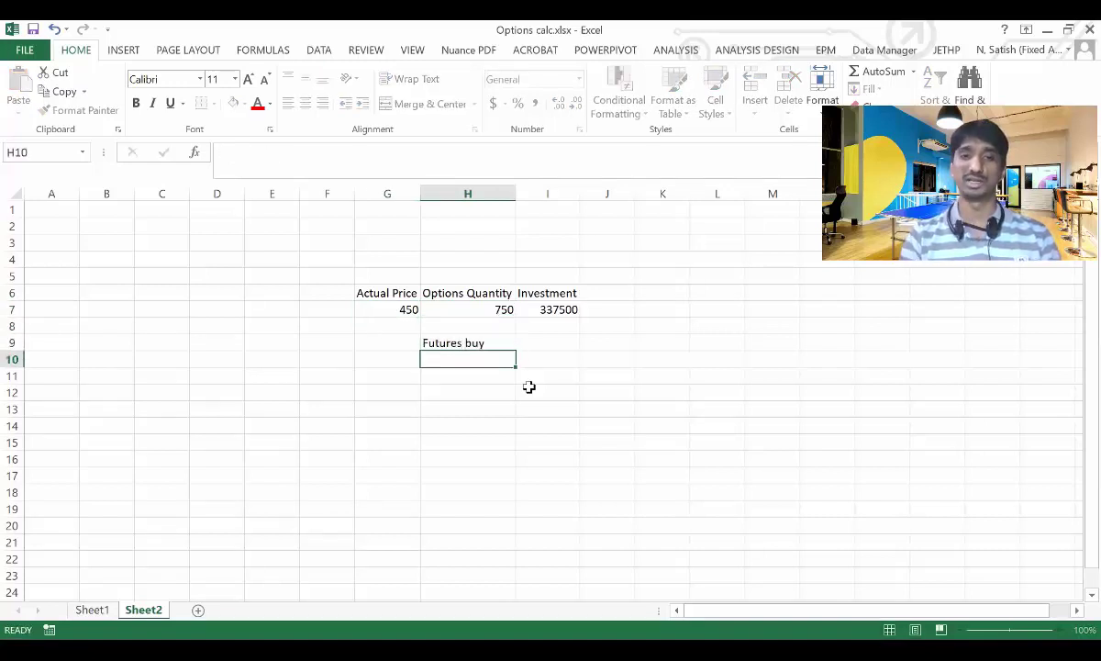
type("CE")
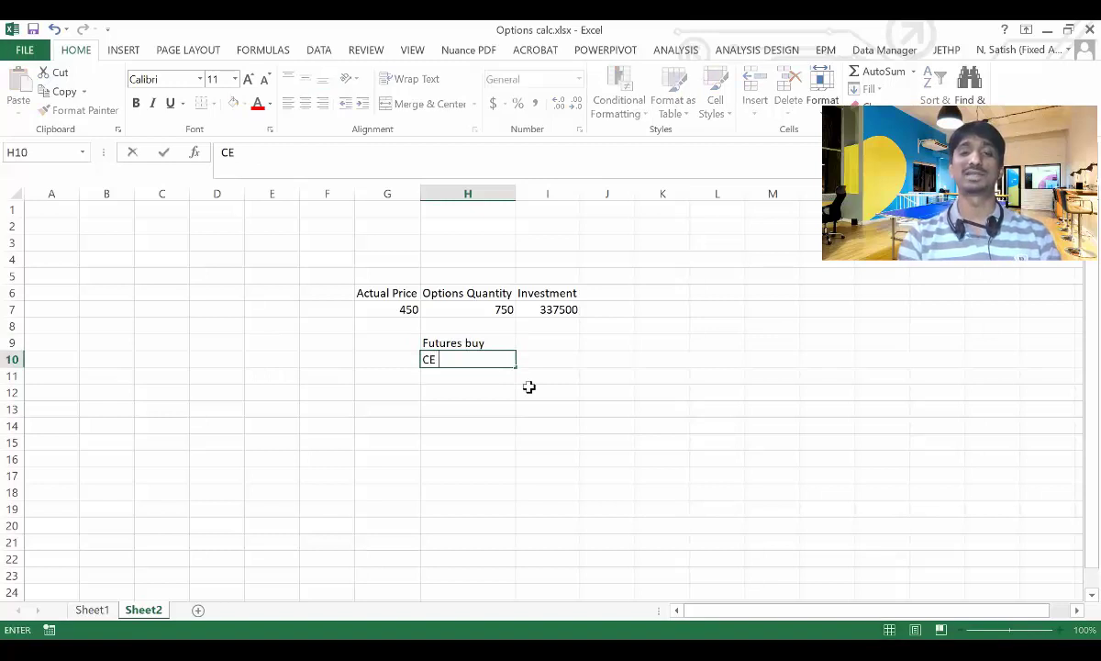
type(" sell")
key("Return")
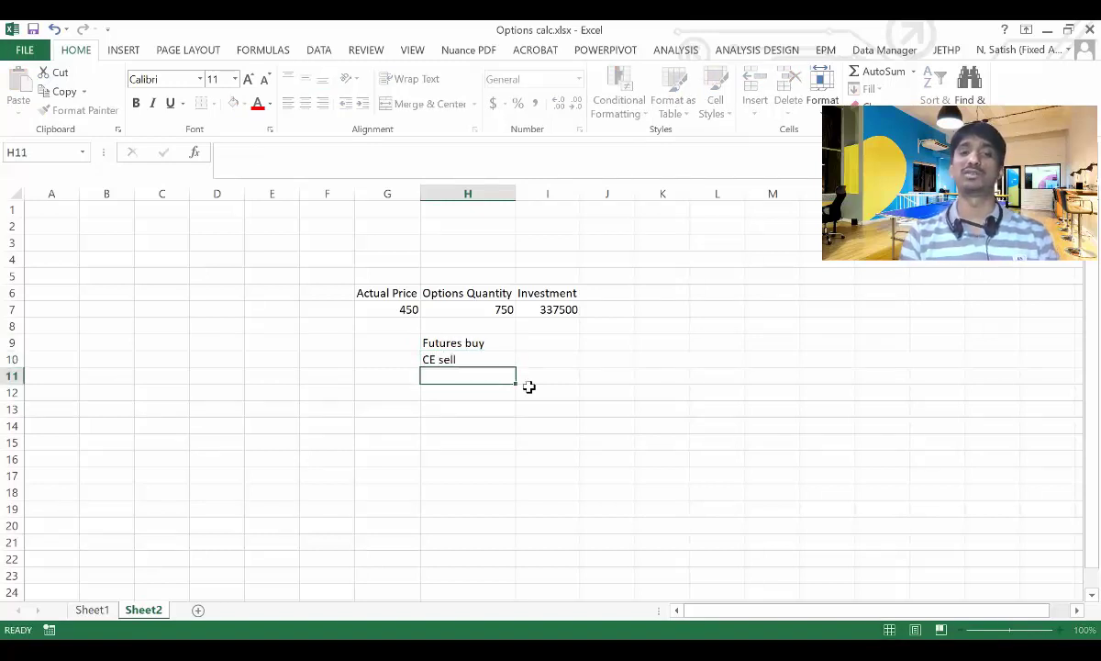
- Enter a quantity of 750 beside both the Futures buy and CE sell labels, in I9 and I10
key("Up")
key("Up")
key("Right")
type("750")
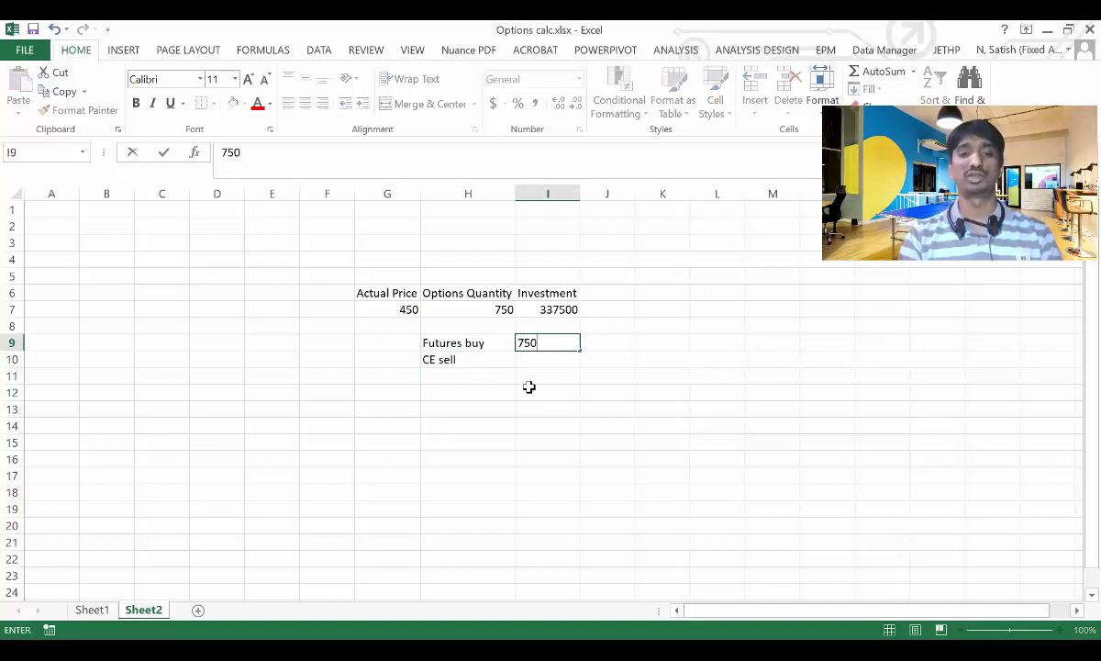
key("Return")
type("750")
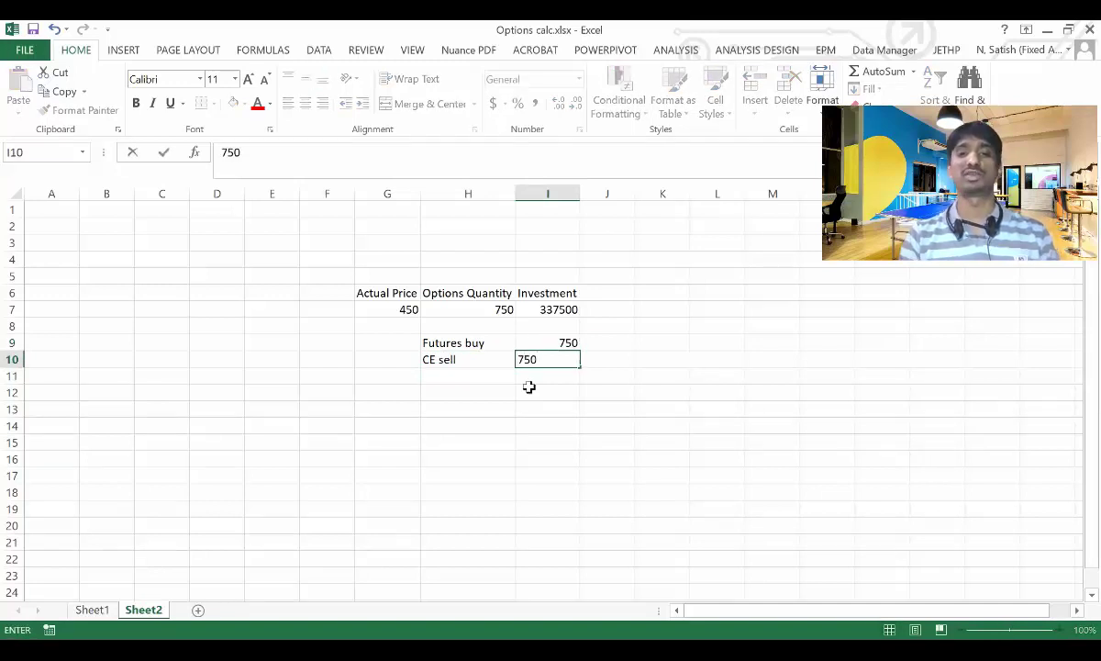
key("Return")
key("Up")
key("Up")
key("Down")
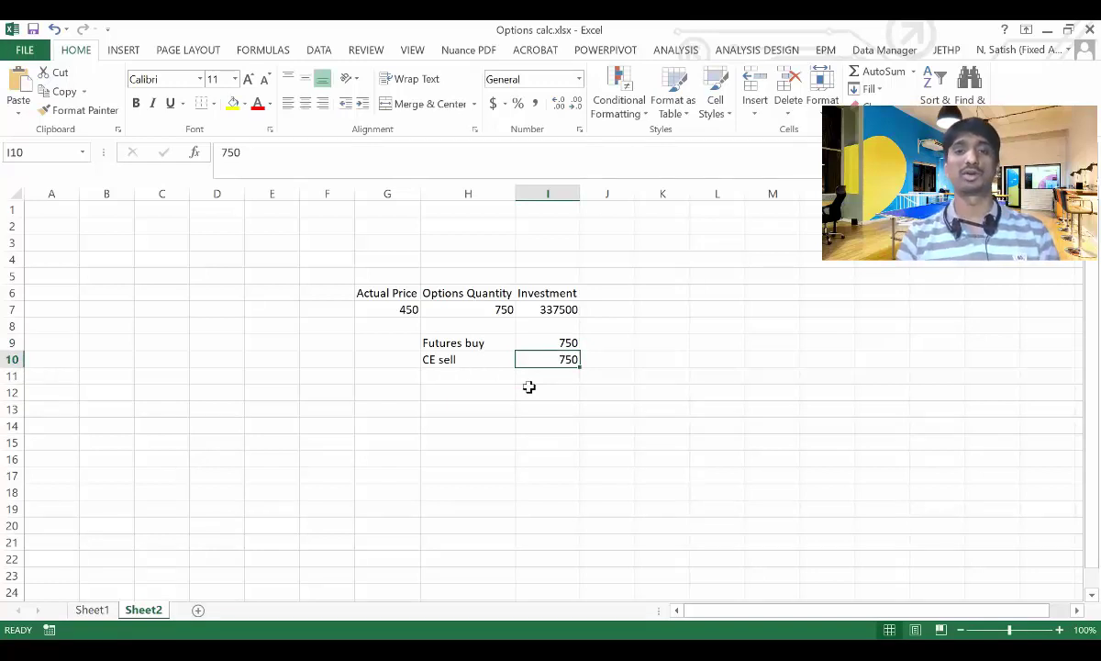
- Switch to the PowerPoint slide show and reveal the "2 actions" bullets on the Options – Covered Call slide
key("alt+Tab")
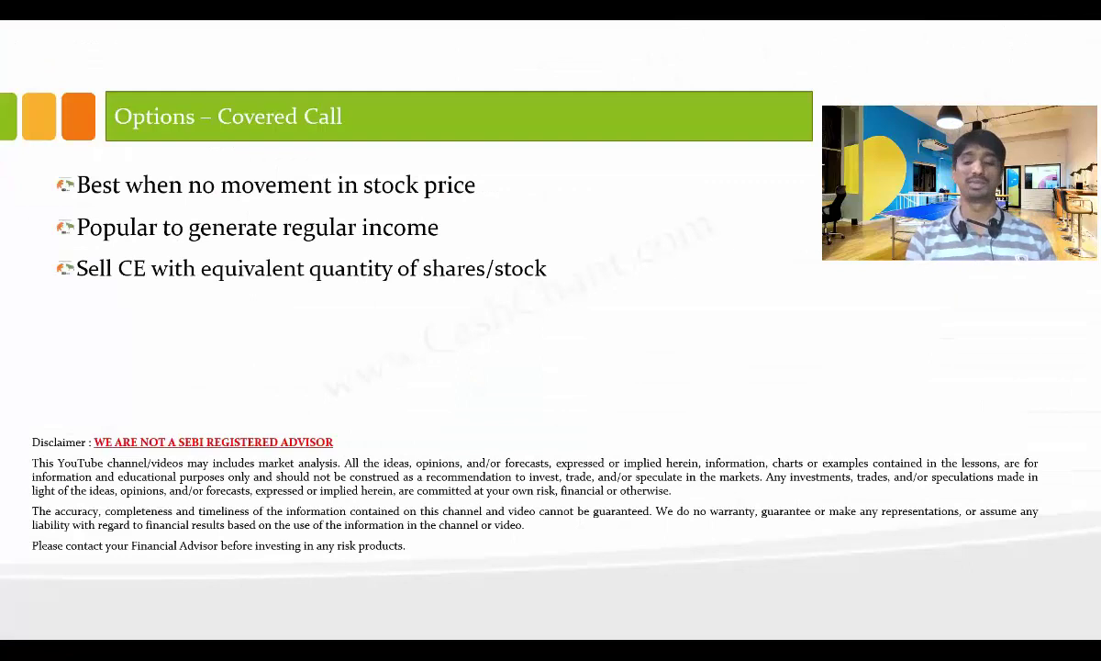
key("Right")
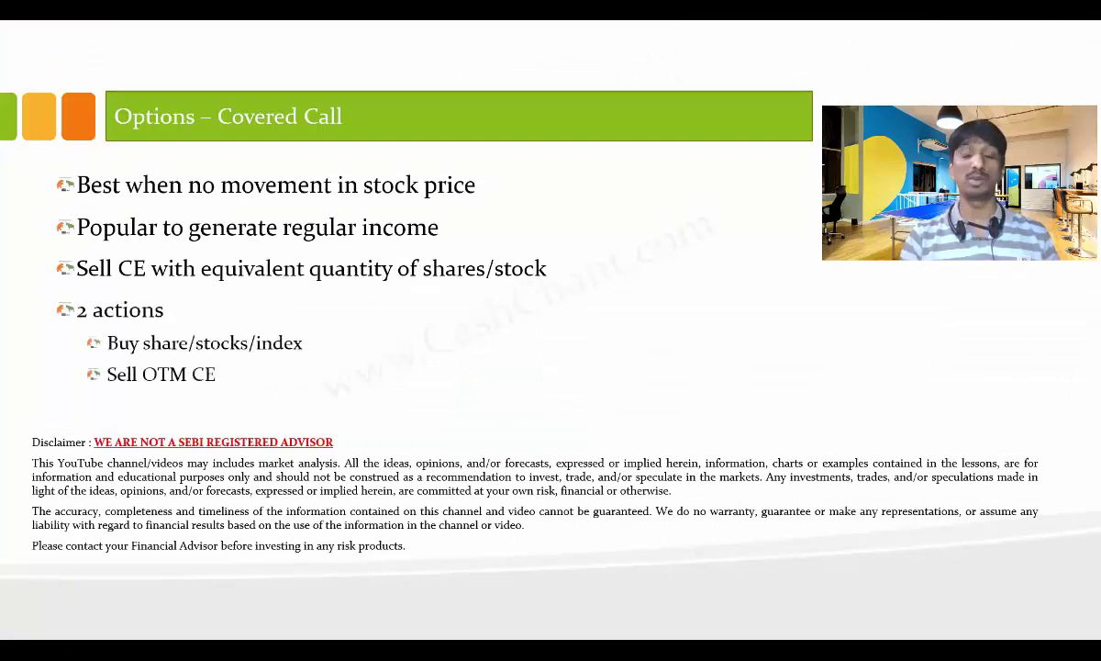
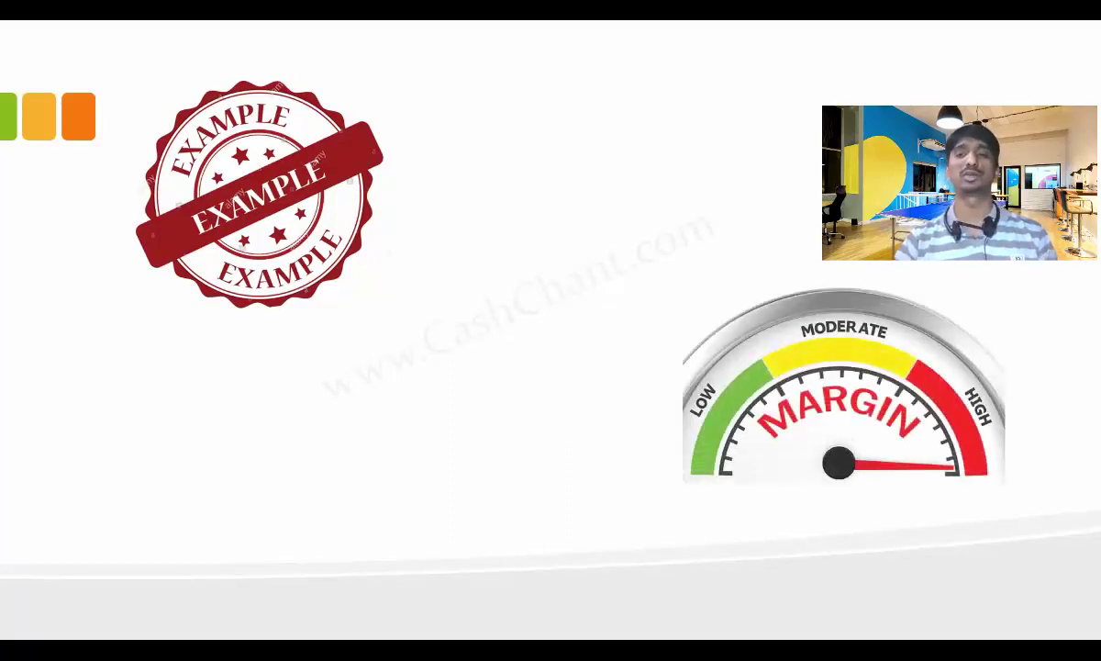
- Switch to Upstox Pro in Chrome and open the price chart for BANDHANBNK from the watchlist
key("alt+Tab")
key("alt+Tab")
key("alt+Tab")
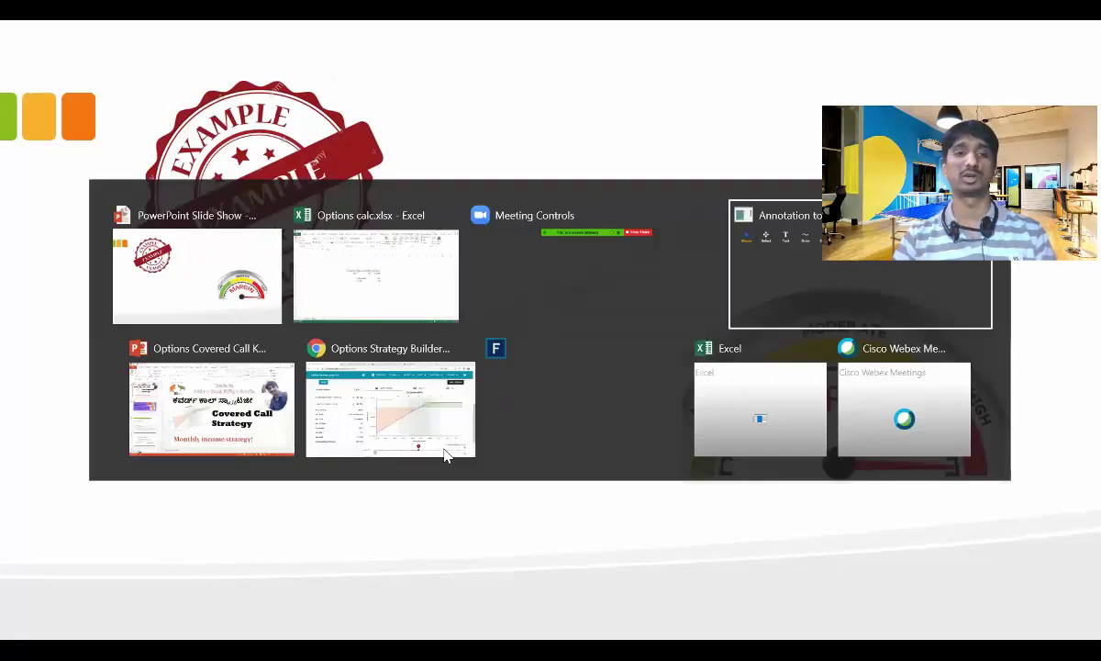
key("alt+Tab")
key("alt+Tab")
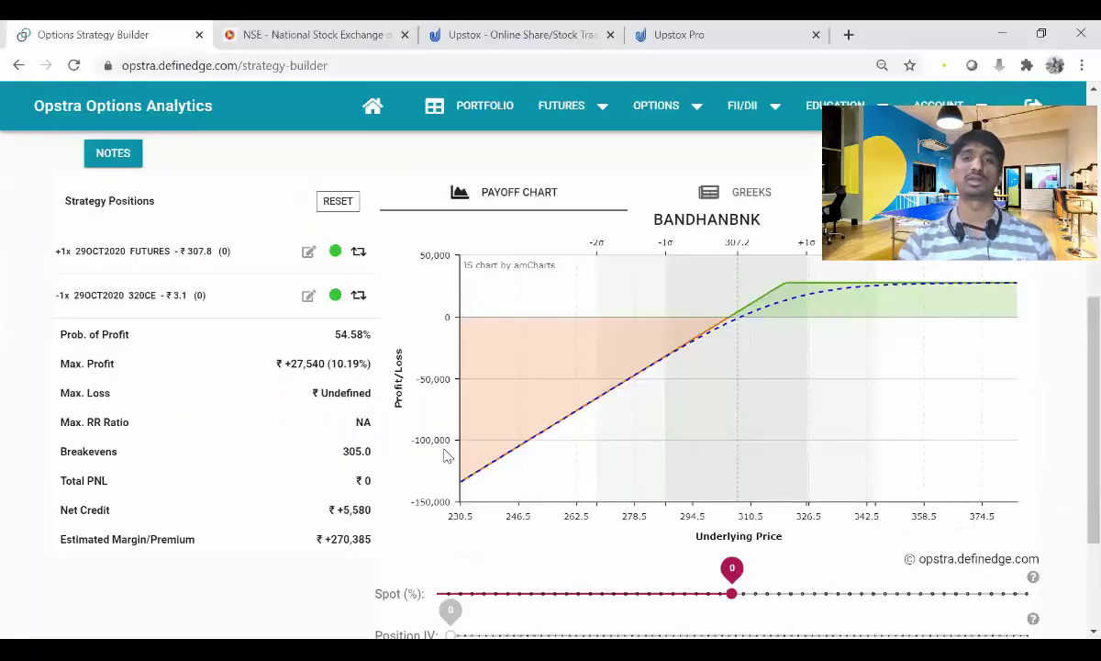
left_click(782, 41)
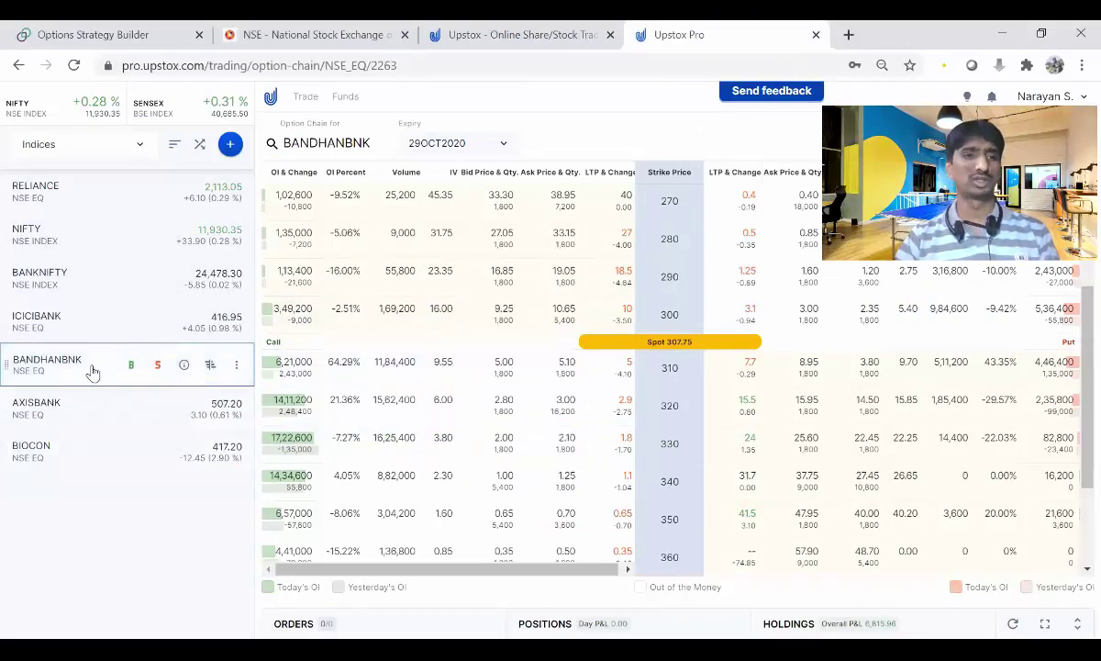
left_click(236, 367)
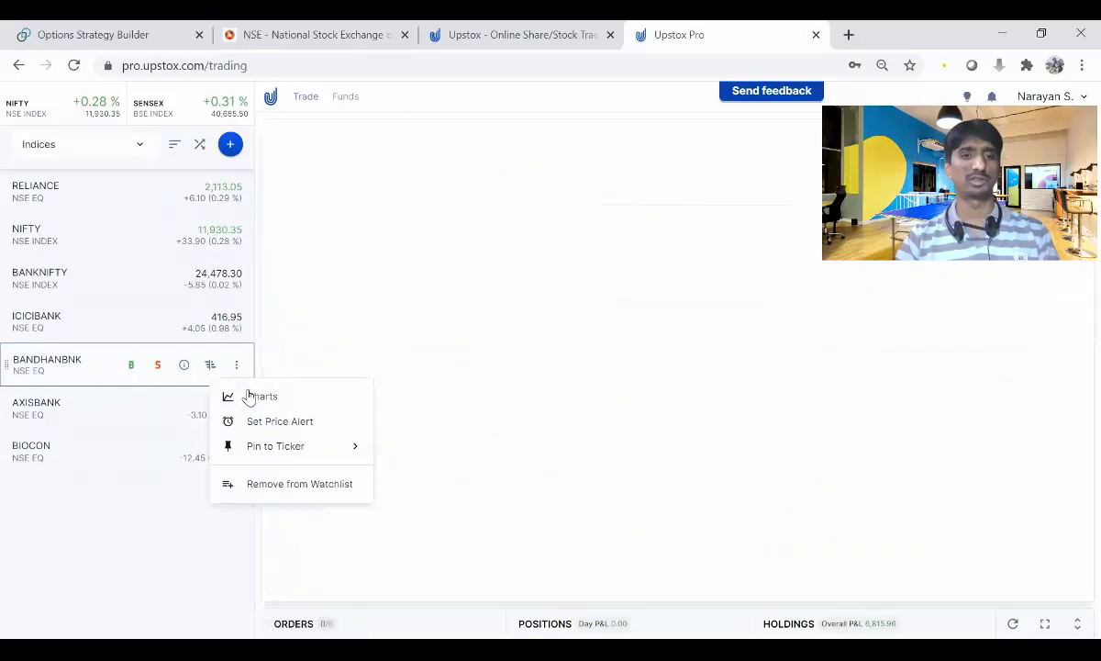
left_click(255, 397)
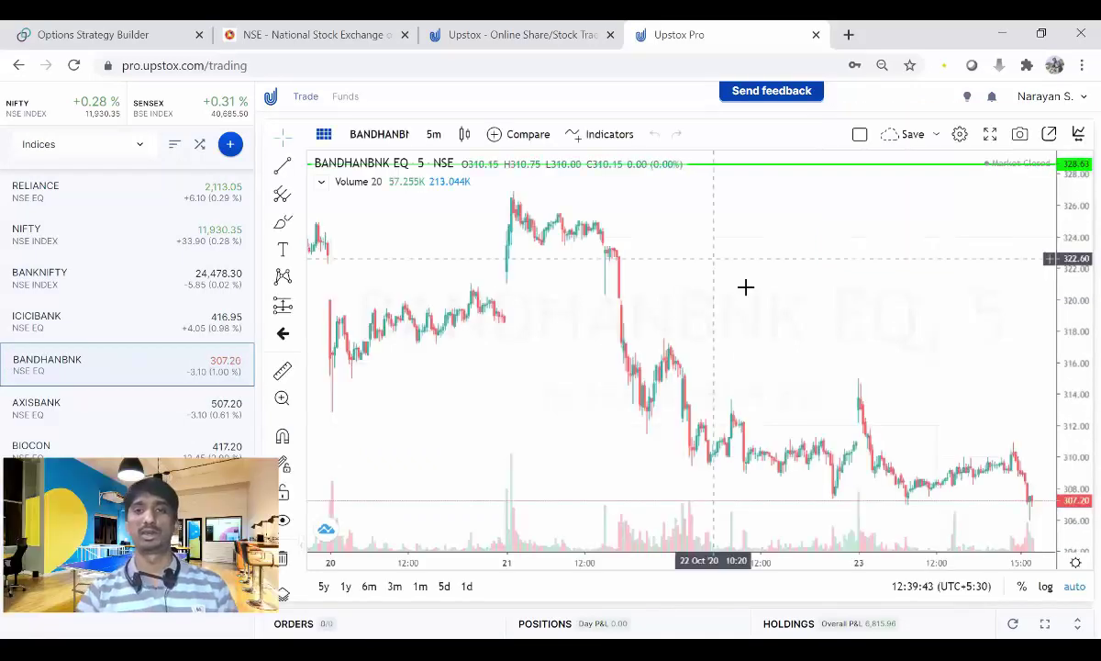
- Set the BANDHANBNK chart interval to 1 day and bring the most recent candles into view
left_click(433, 134)
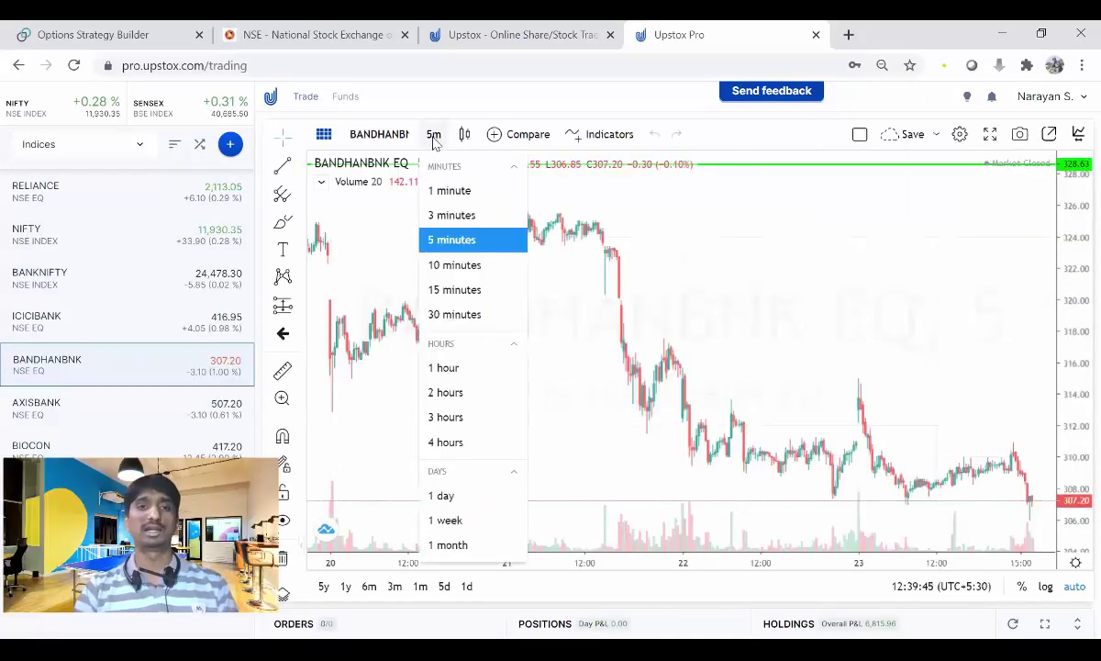
left_click(445, 495)
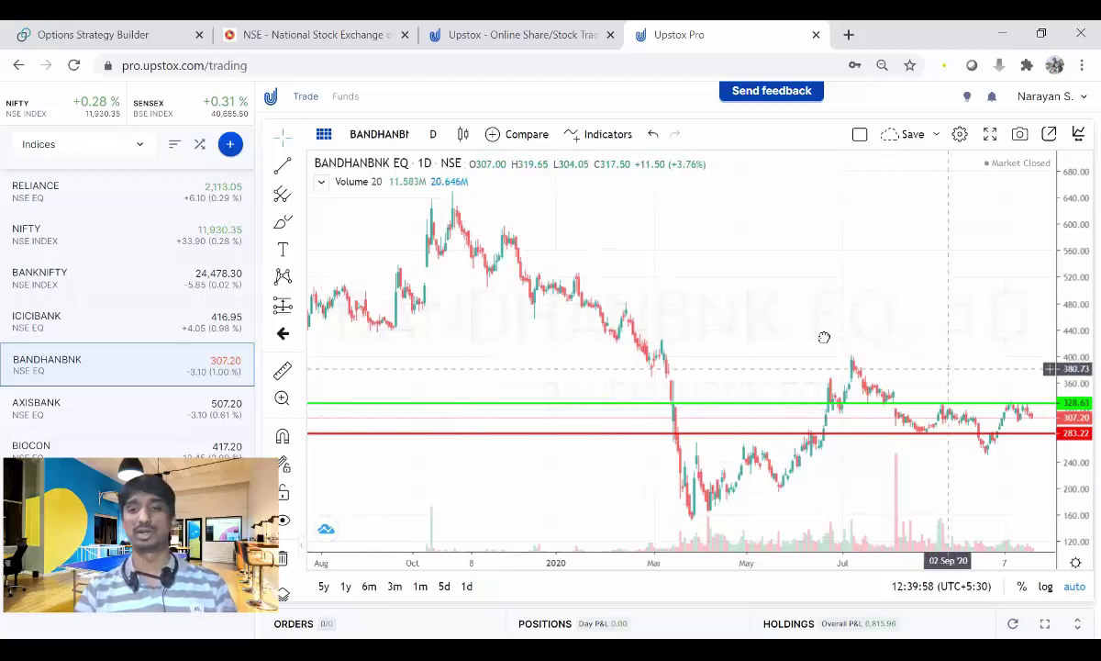
scroll(764, 312, "right", 5)
scroll(875, 360, "right", 3)
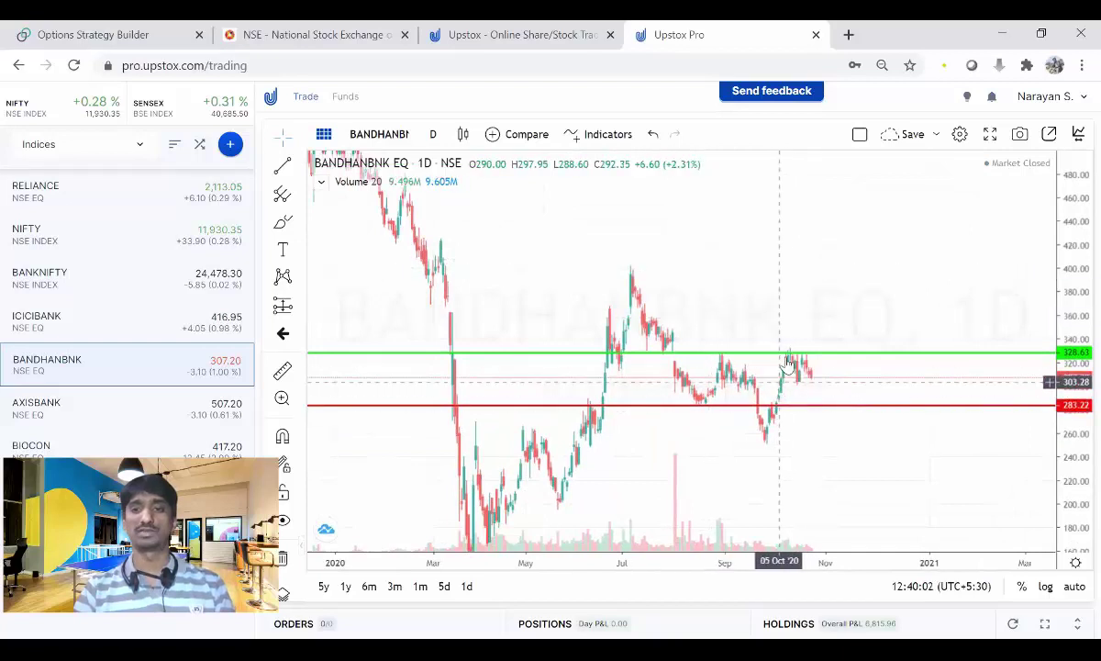
left_click_drag(807, 370, 816, 381)
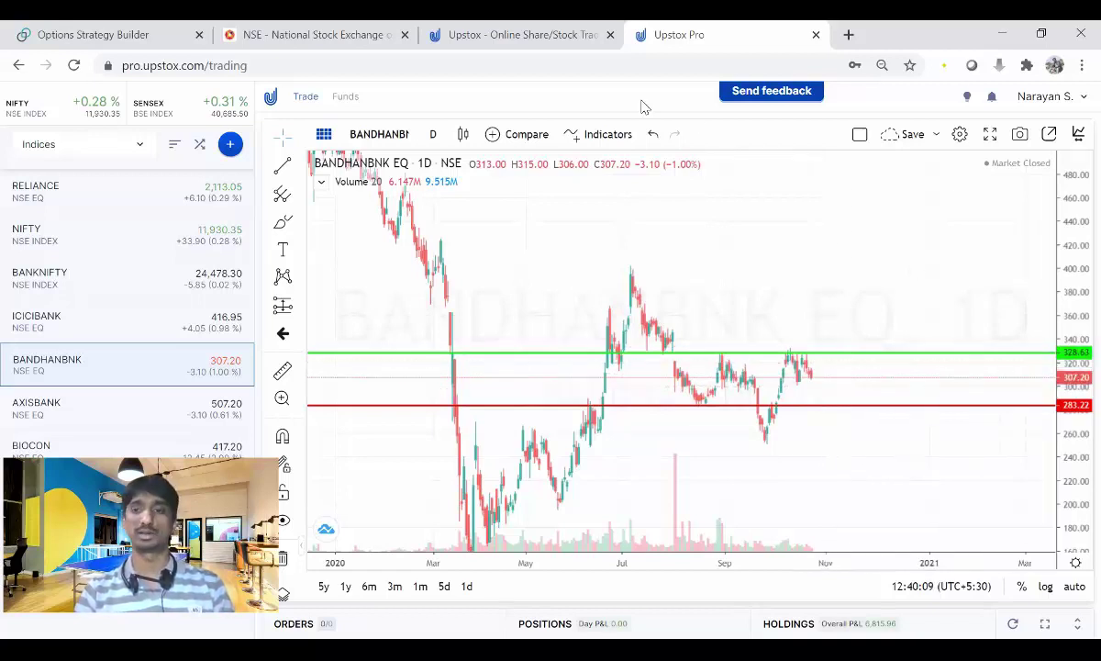
- Circle the 328.63 and 283.22 price labels and the spots where price meets both horizontal lines, and clear the annotations
mouse_move(1088, 326)
left_mouse_down()
mouse_move(1056, 325)
mouse_move(1092, 367)
mouse_move(1046, 438)
mouse_move(1096, 396)
left_mouse_up()
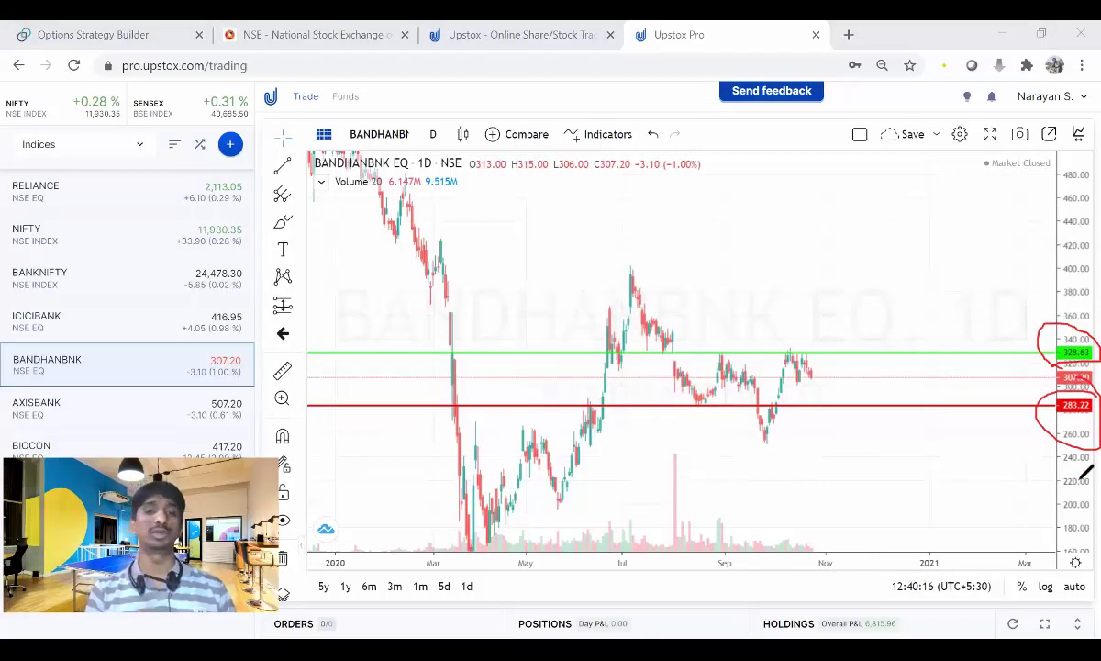
left_click_drag(453, 396, 459, 393)
left_click_drag(610, 394, 606, 393)
mouse_move(684, 393)
left_mouse_down()
mouse_move(789, 409)
mouse_move(778, 415)
left_mouse_up()
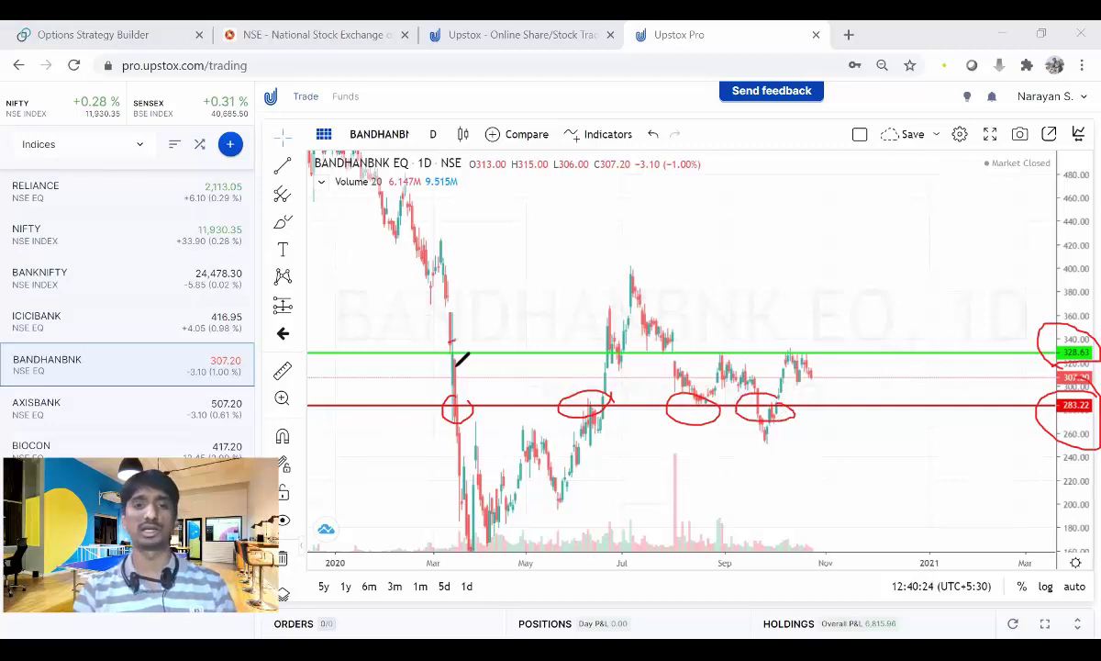
left_click_drag(457, 364, 455, 365)
mouse_move(629, 341)
left_mouse_down()
mouse_move(640, 360)
mouse_move(634, 308)
mouse_move(666, 341)
mouse_move(690, 319)
mouse_move(734, 342)
mouse_move(815, 354)
mouse_move(774, 343)
left_mouse_up()
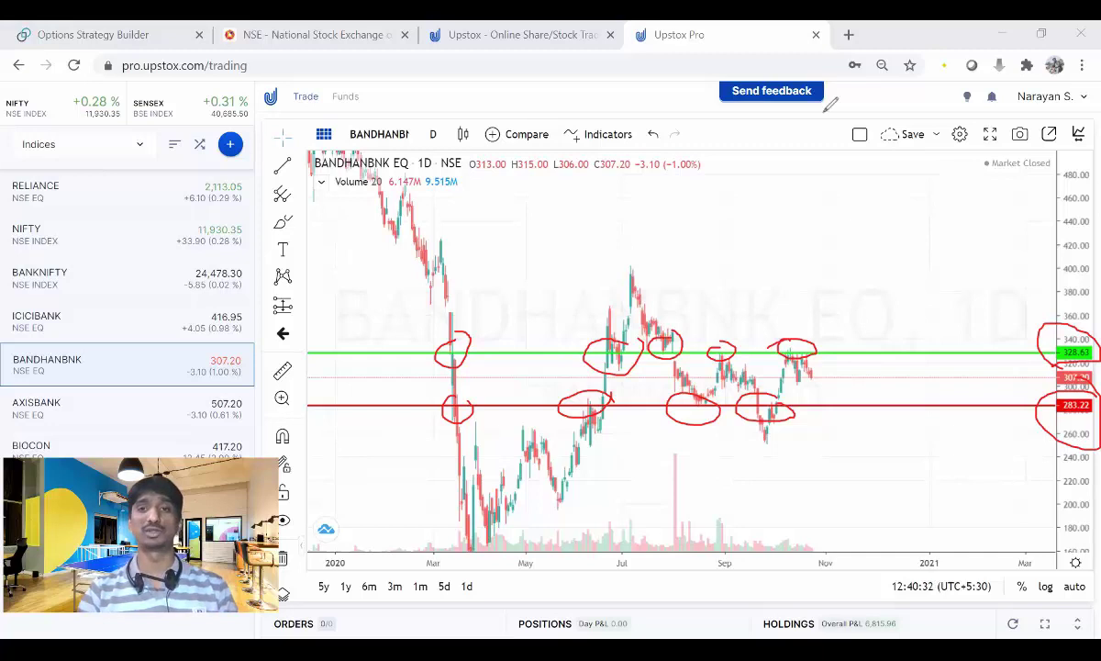
key("e")
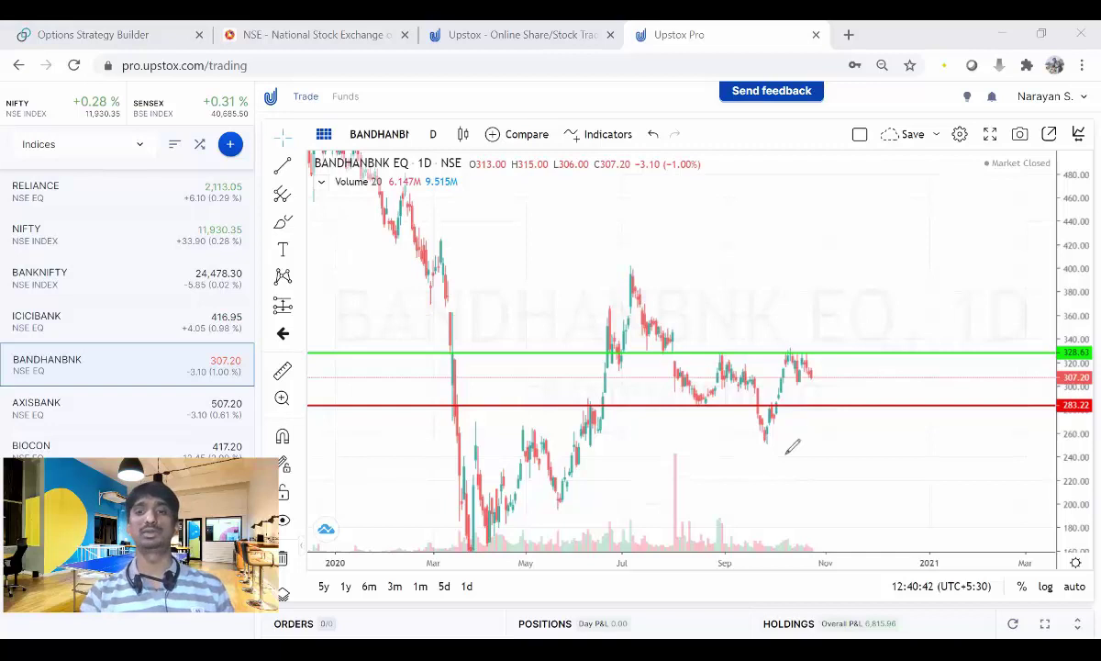
- Sketch a sideways wave between the green and red lines plus an upward breakout arrow, and clear both annotations
mouse_move(779, 401)
left_mouse_down()
mouse_move(786, 350)
mouse_move(813, 395)
mouse_move(826, 369)
mouse_move(853, 400)
mouse_move(883, 353)
mouse_move(907, 360)
mouse_move(919, 392)
left_mouse_up()
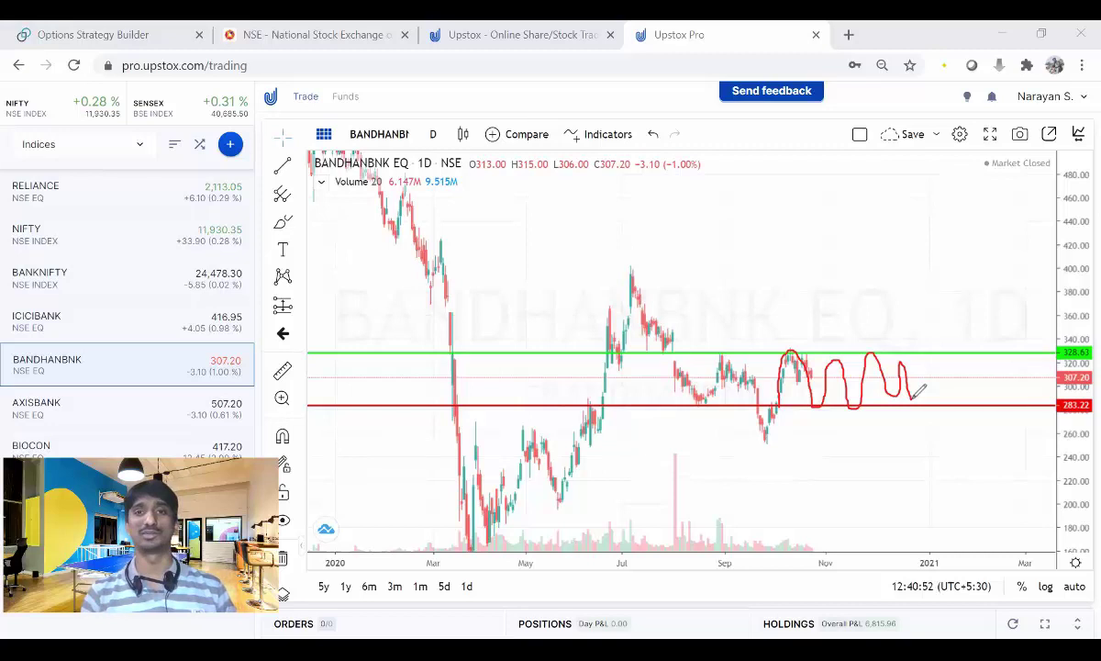
mouse_move(807, 354)
left_mouse_down()
mouse_move(848, 255)
mouse_move(835, 268)
mouse_move(852, 264)
left_mouse_up()
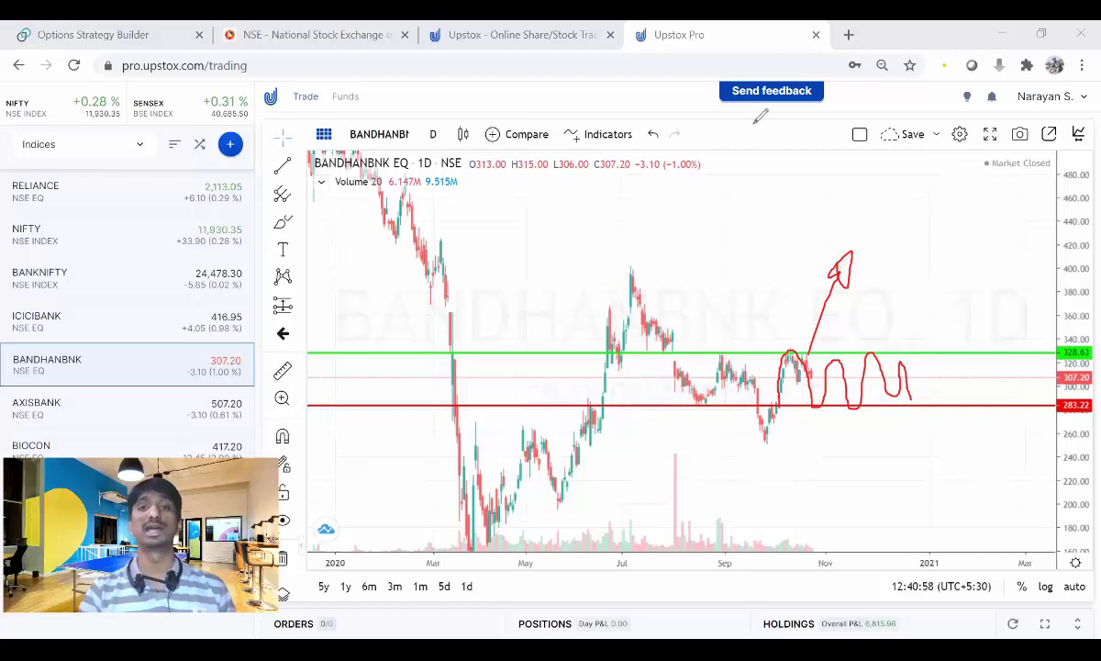
key("e")
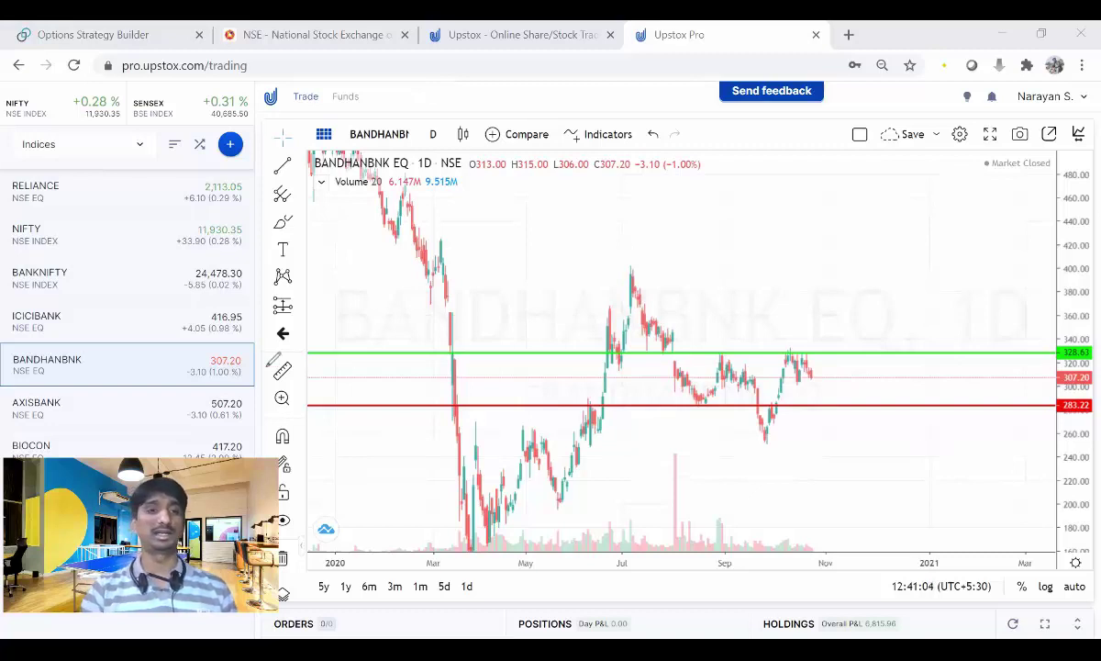
- Open the option chain for BANDHANBNK from the watchlist
mouse_move(207, 348)
left_mouse_down()
mouse_move(248, 309)
mouse_move(243, 367)
left_mouse_up()
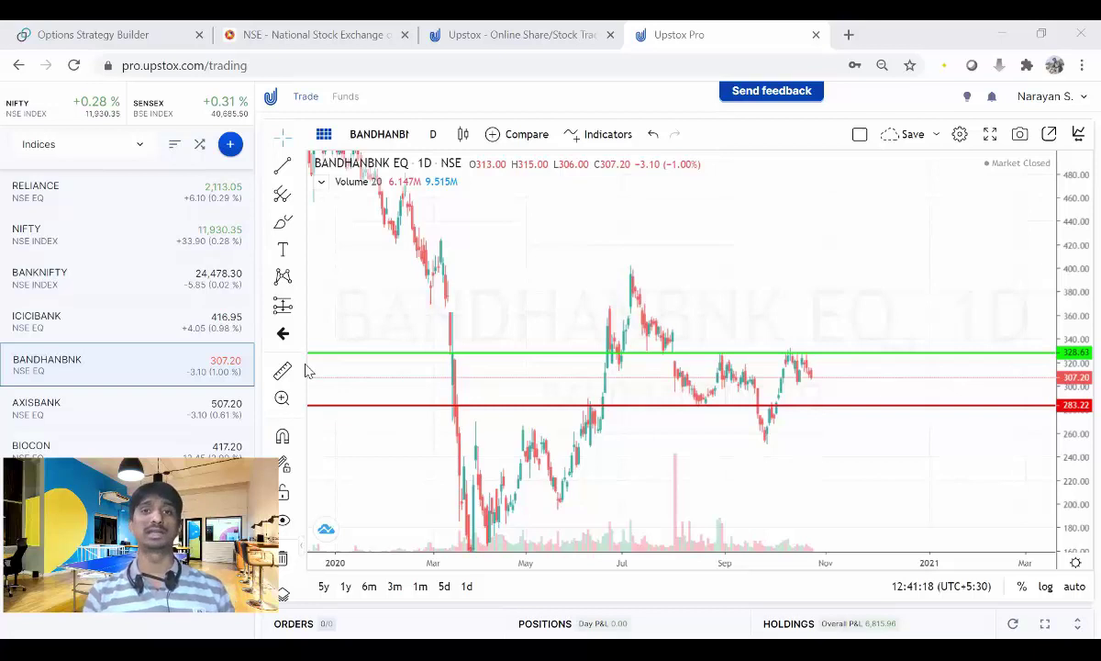
right_click(203, 371)
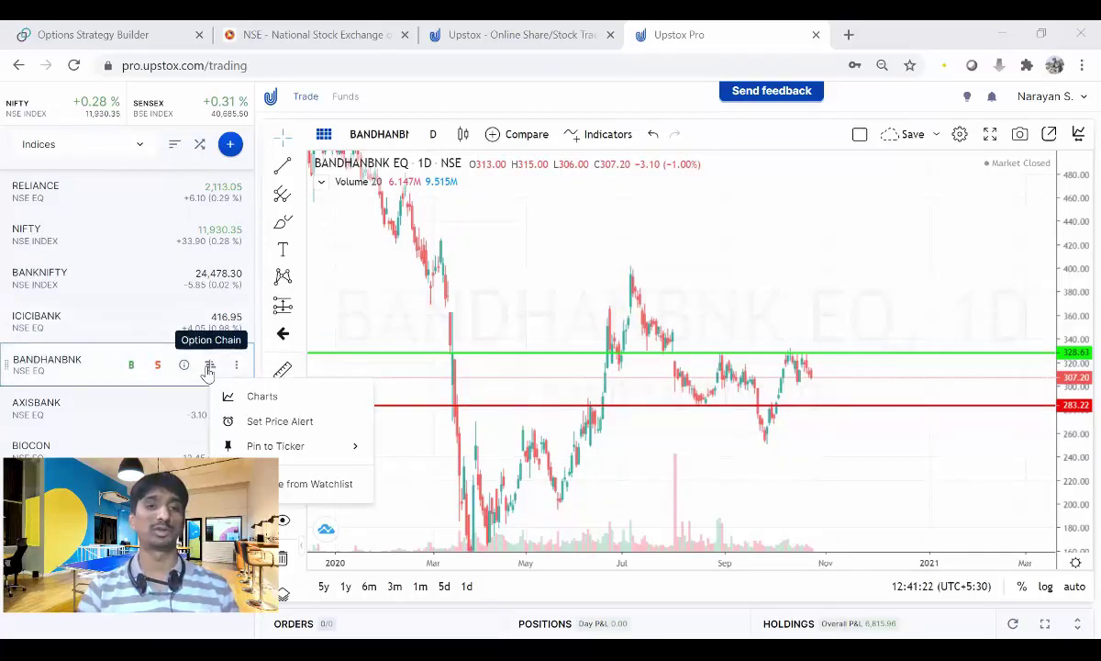
left_click(208, 367)
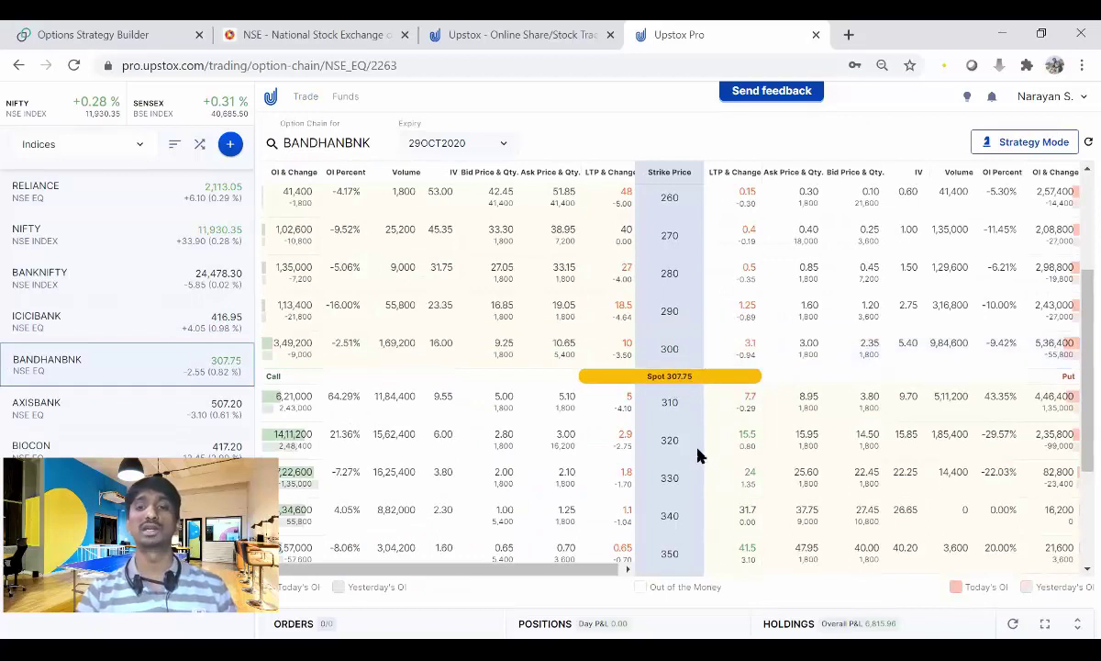
- Open an order ticket for the BANDHANBNK 320 call, switch it to Sell, and close the ticket without ordering
scroll(698, 449, "down", 3)
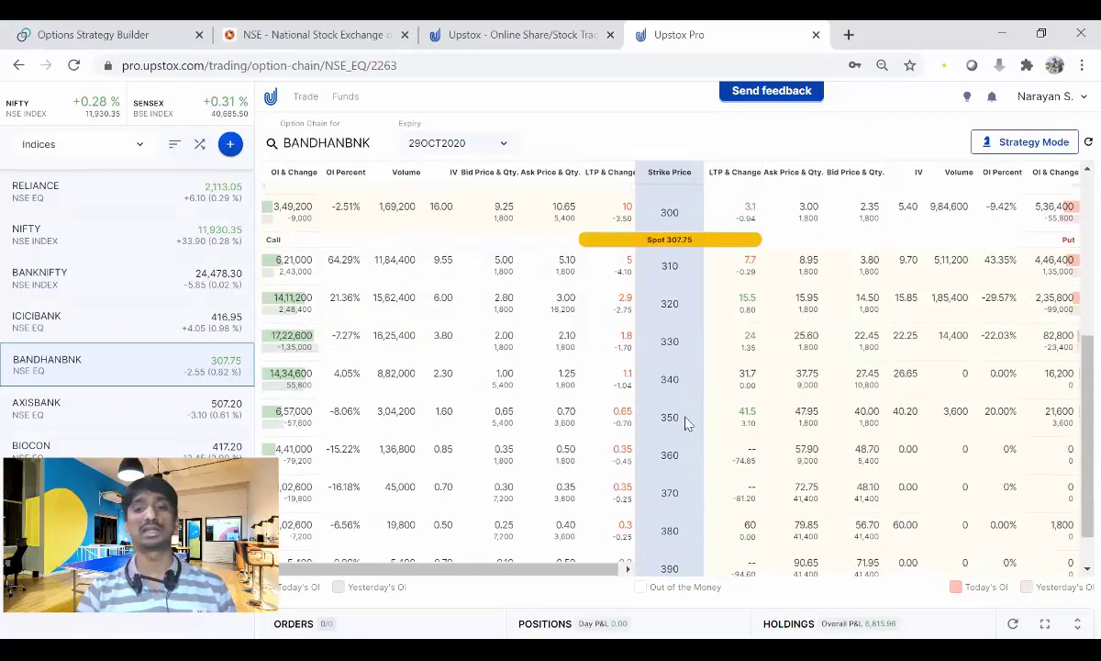
double_click(667, 304)
mouse_move(288, 304)
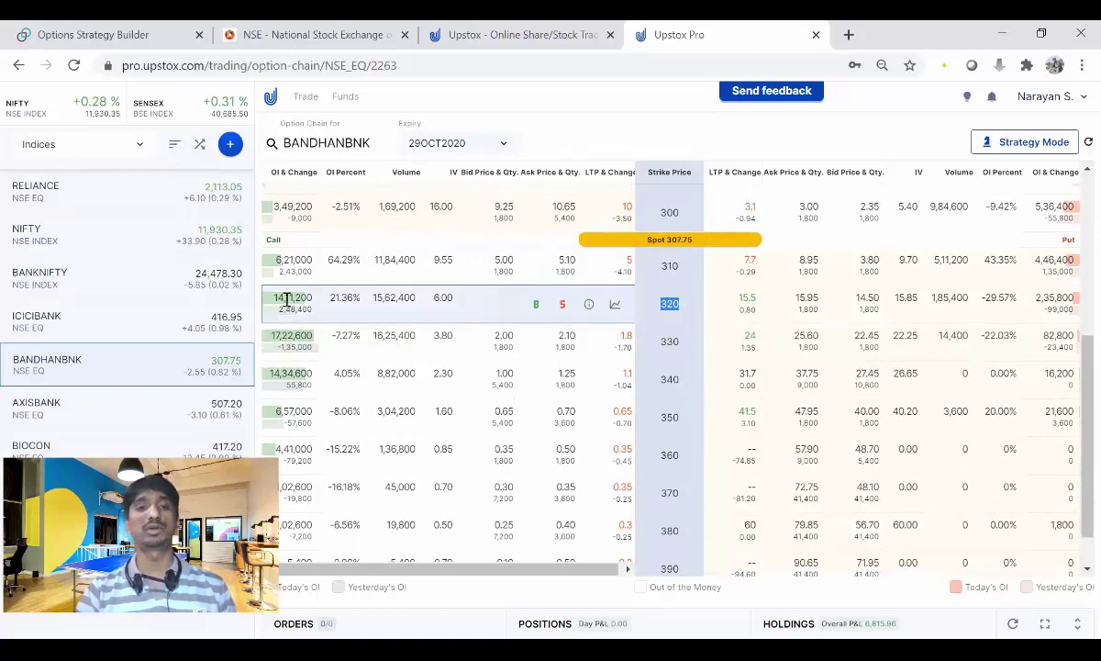
left_click(536, 305)
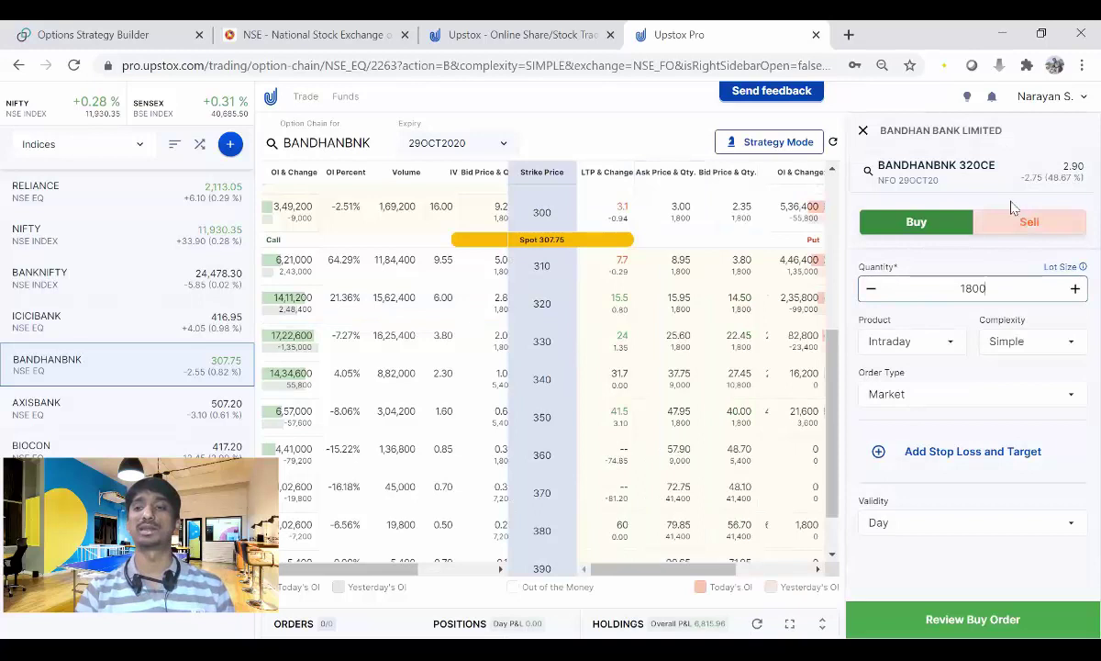
left_click(1054, 223)
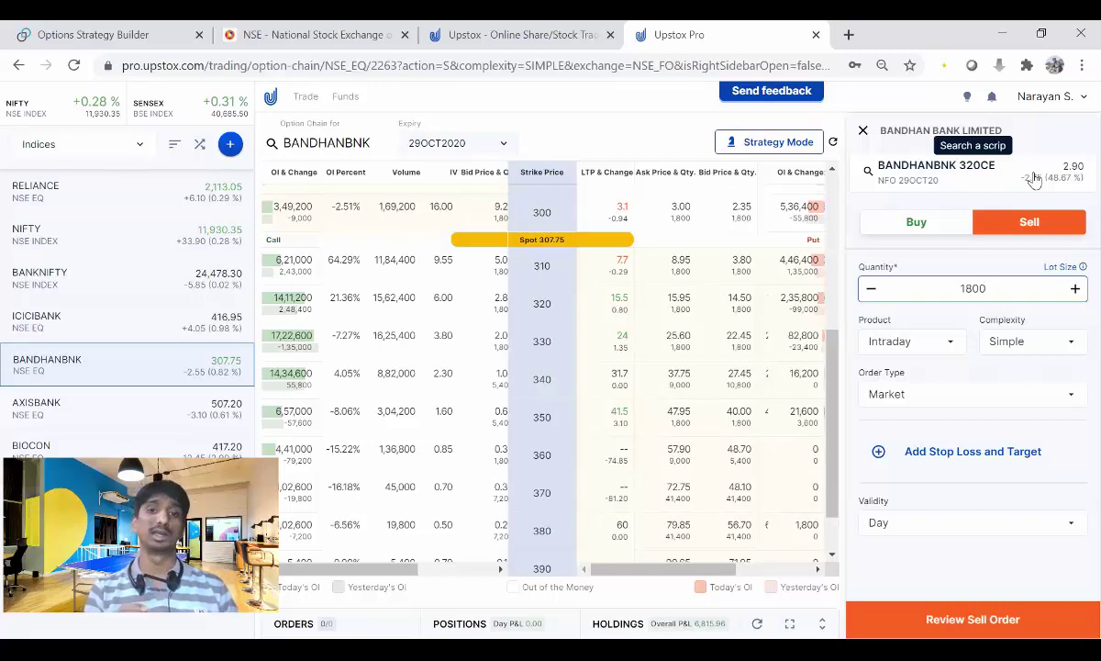
left_click(863, 130)
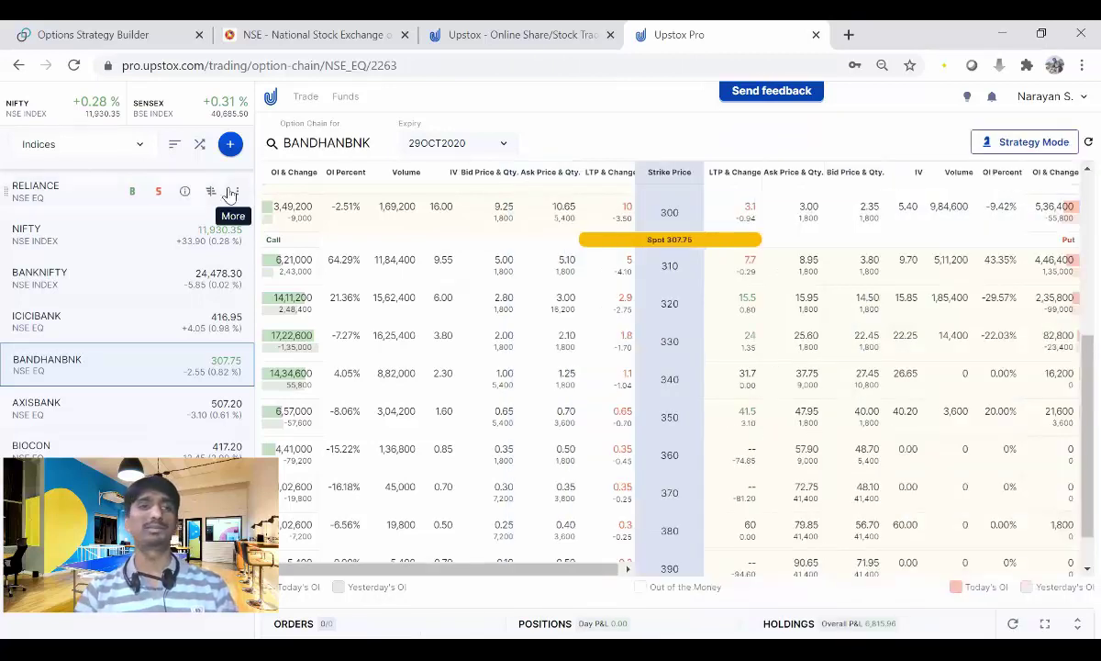
- Switch to Opstra's Options Strategy Builder and review the BANDHANBNK setup, strategy positions and payoff chart
left_click(102, 28)
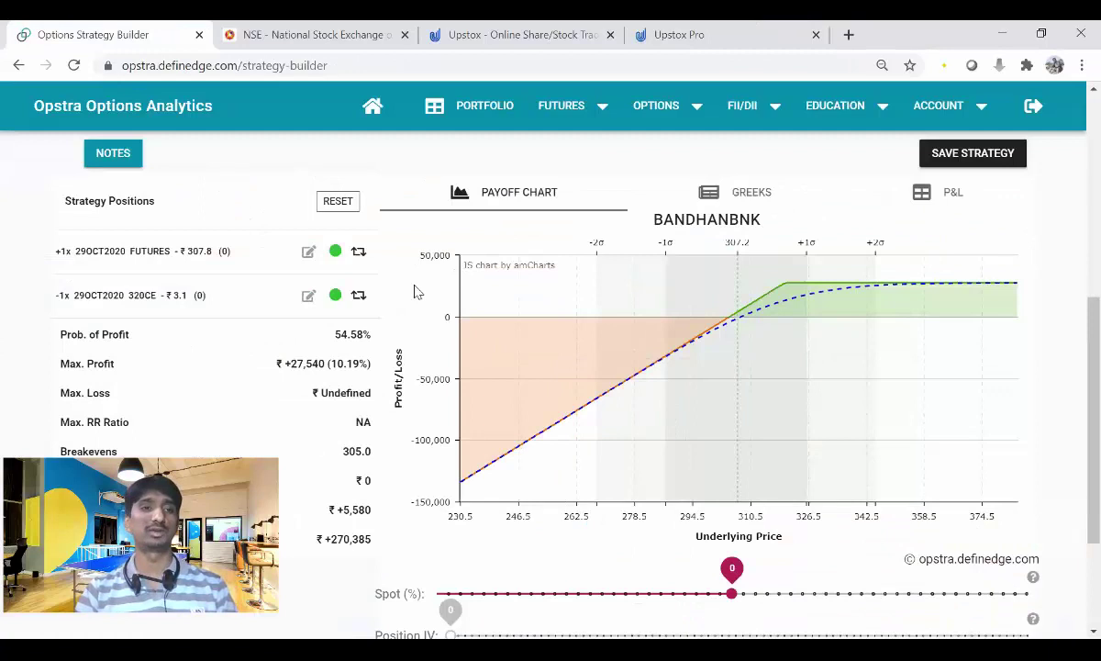
scroll(415, 291, "up", 5)
scroll(234, 211, "down", 1)
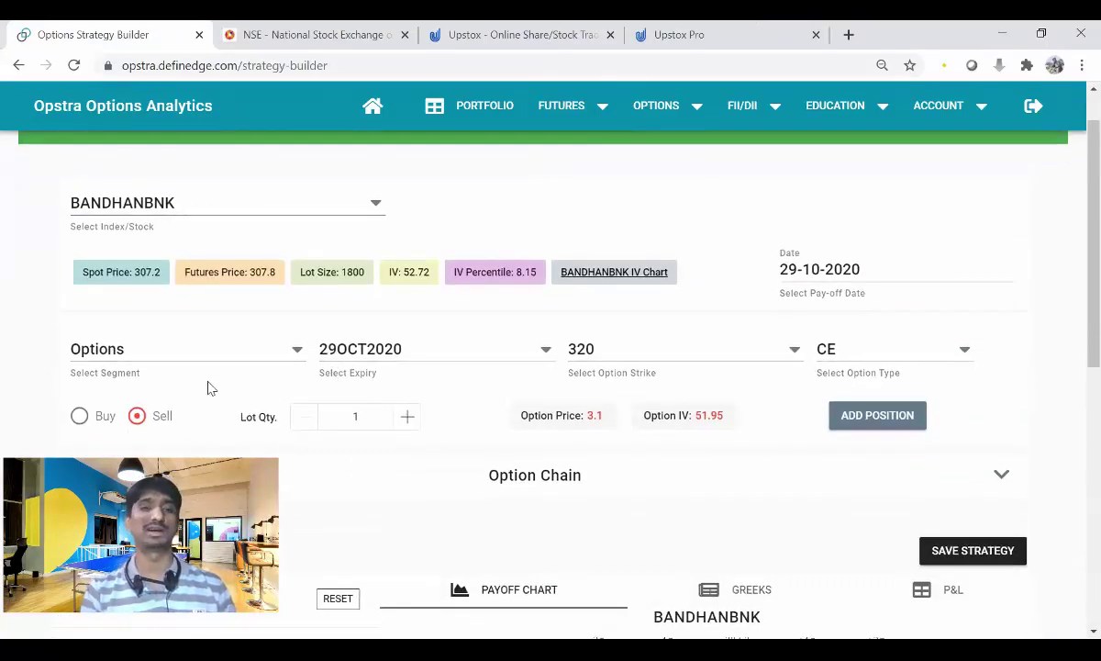
scroll(317, 358, "down", 3)
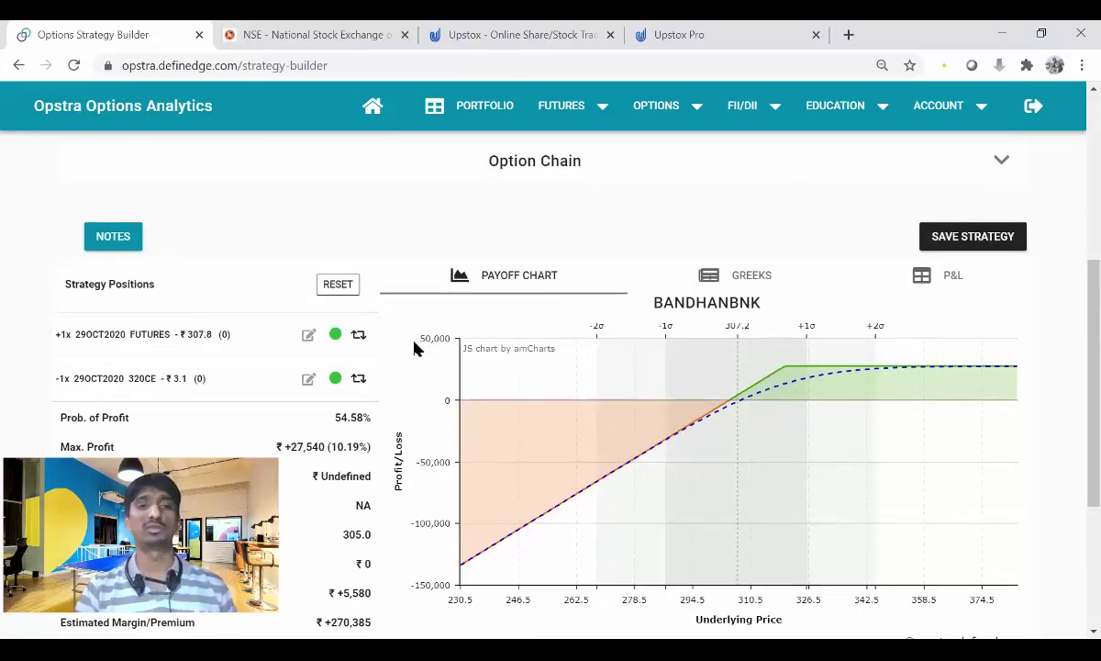
scroll(415, 348, "down", 1)
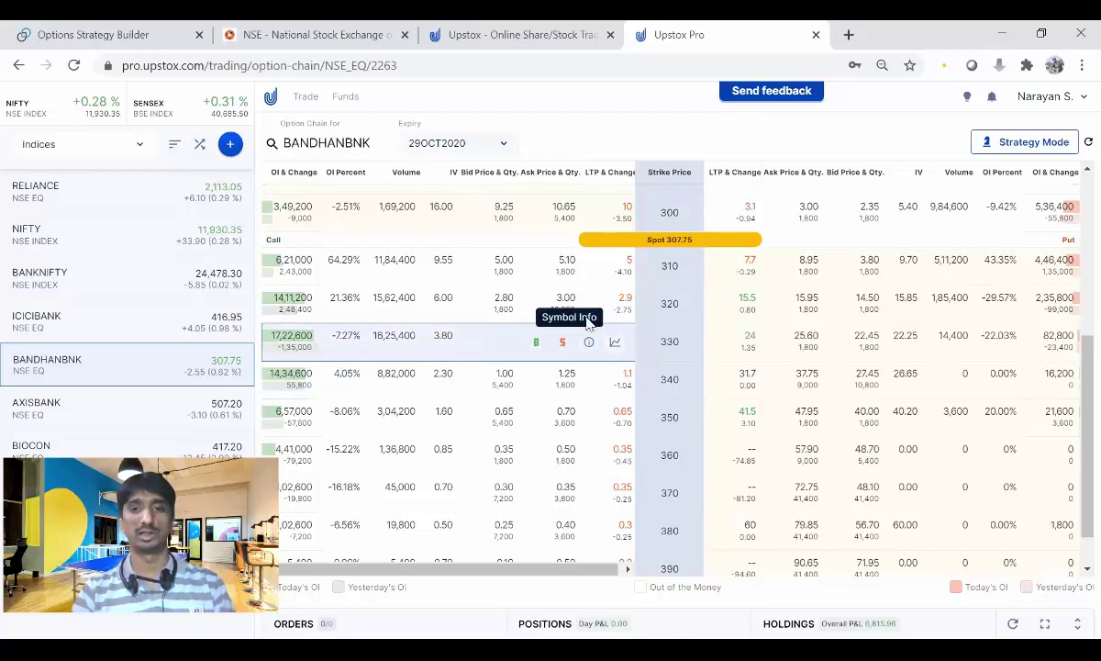
- Open a Sell order ticket for the BANDHANBNK 320 call in the Upstox Pro option chain
left_click(561, 304)
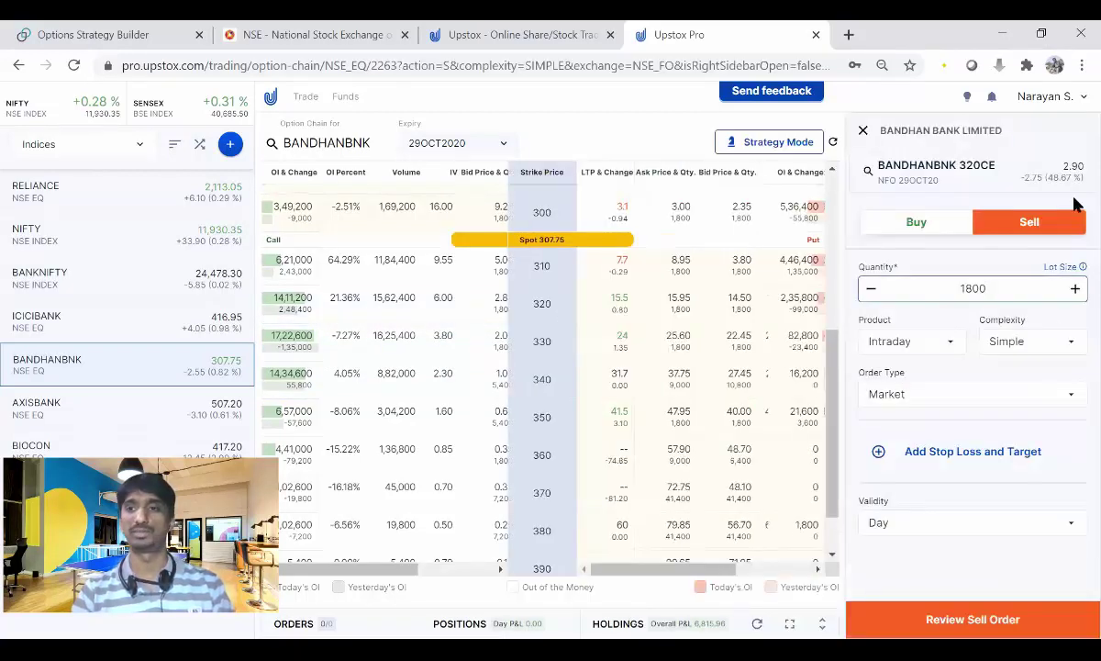
- Return to Opstra's strategy builder and highlight the maximum loss, probability of profit and maximum profit figures
left_click(104, 31)
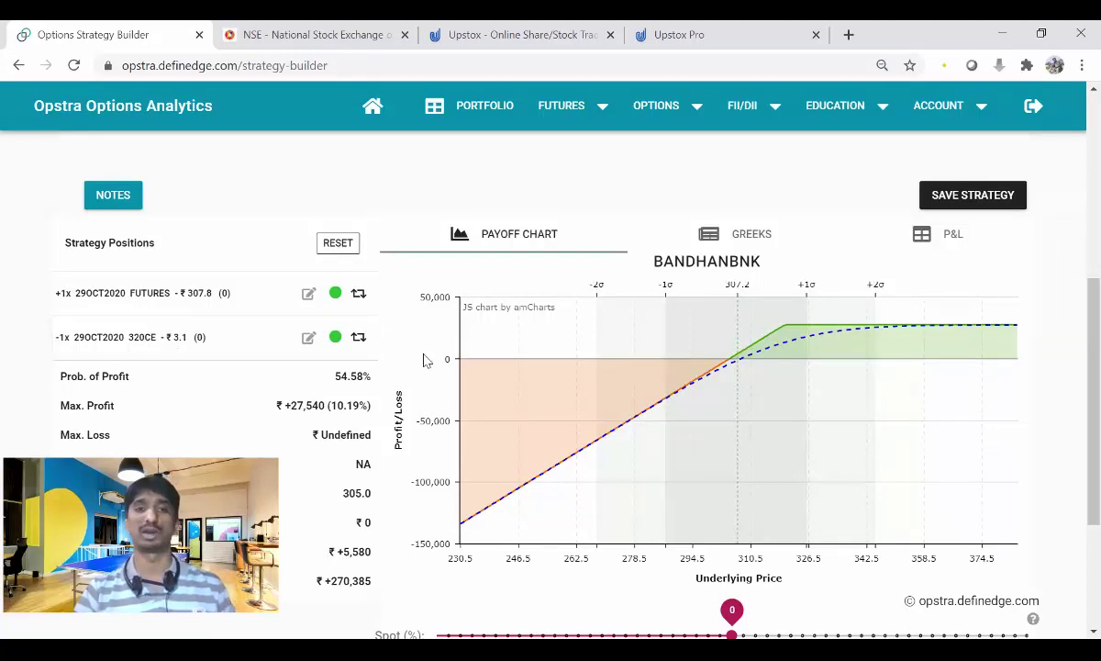
scroll(425, 360, "down", 1)
double_click(325, 352)
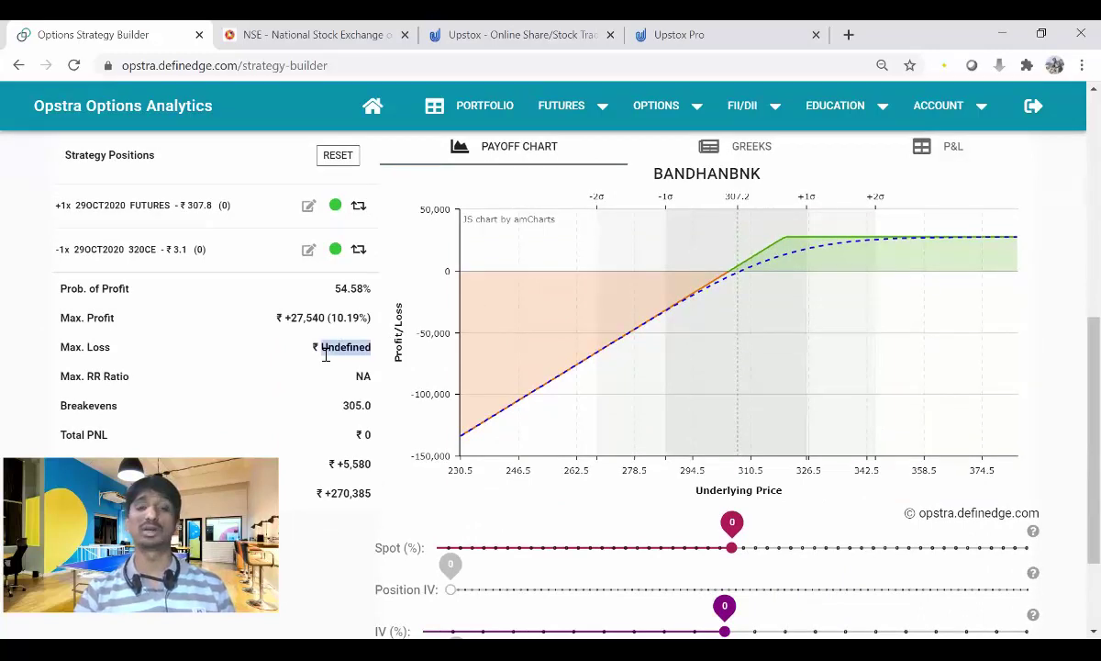
left_click_drag(332, 289, 355, 291)
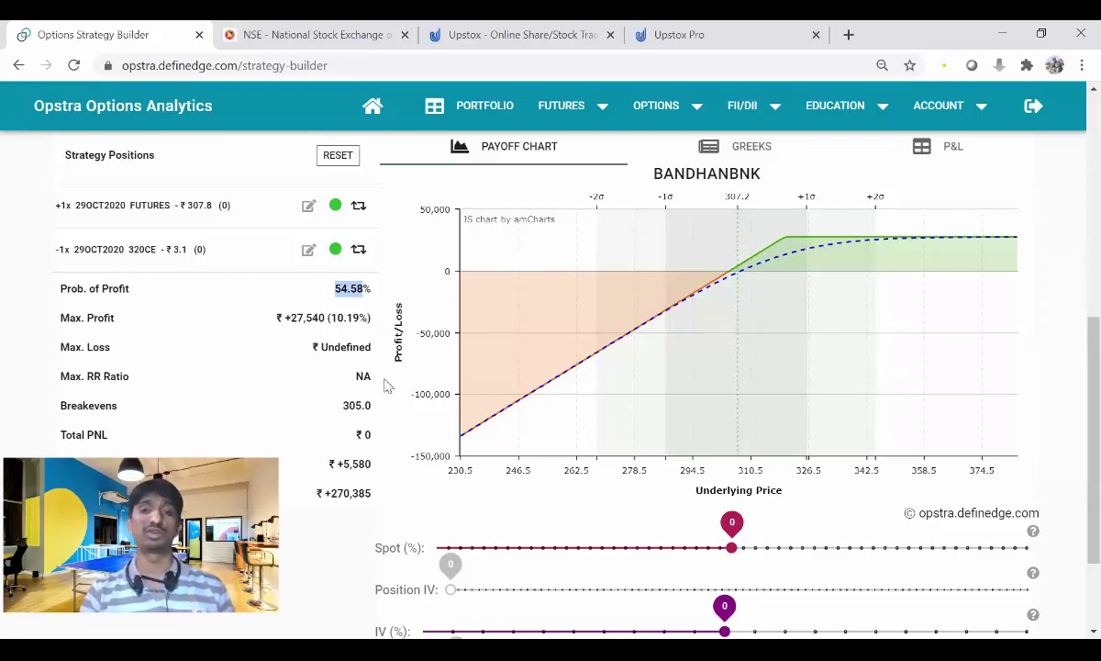
left_click(293, 316)
left_click_drag(293, 316, 326, 320)
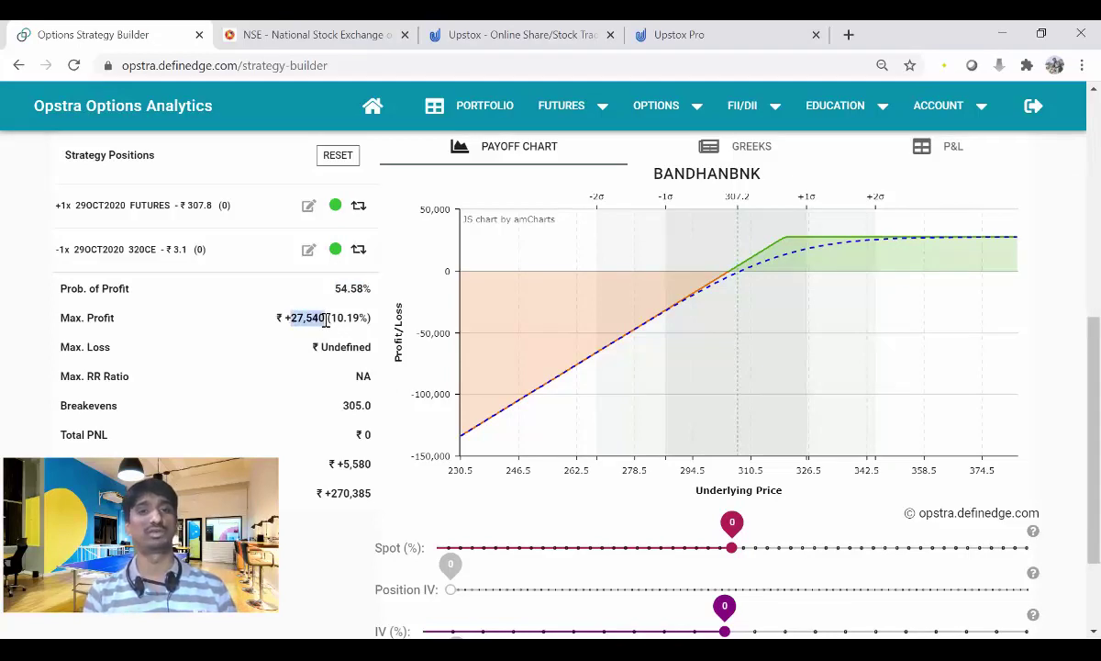
- Highlight the maximum loss, net credit and estimated margin figures in the strategy summary, and clear the selection
scroll(340, 303, "down", 1)
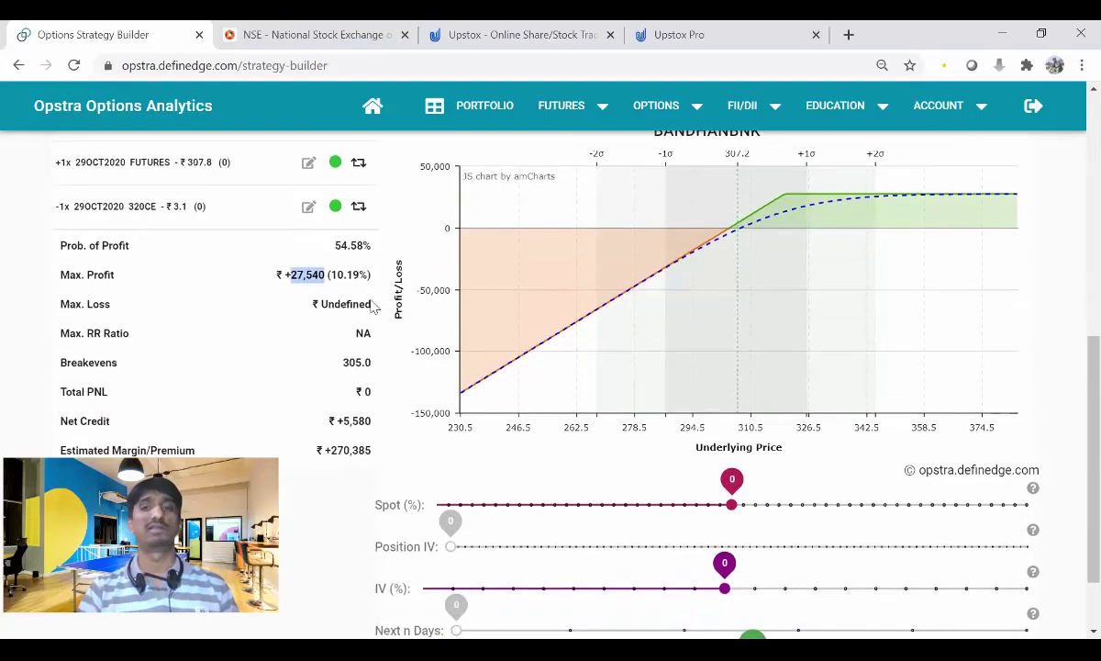
double_click(340, 307)
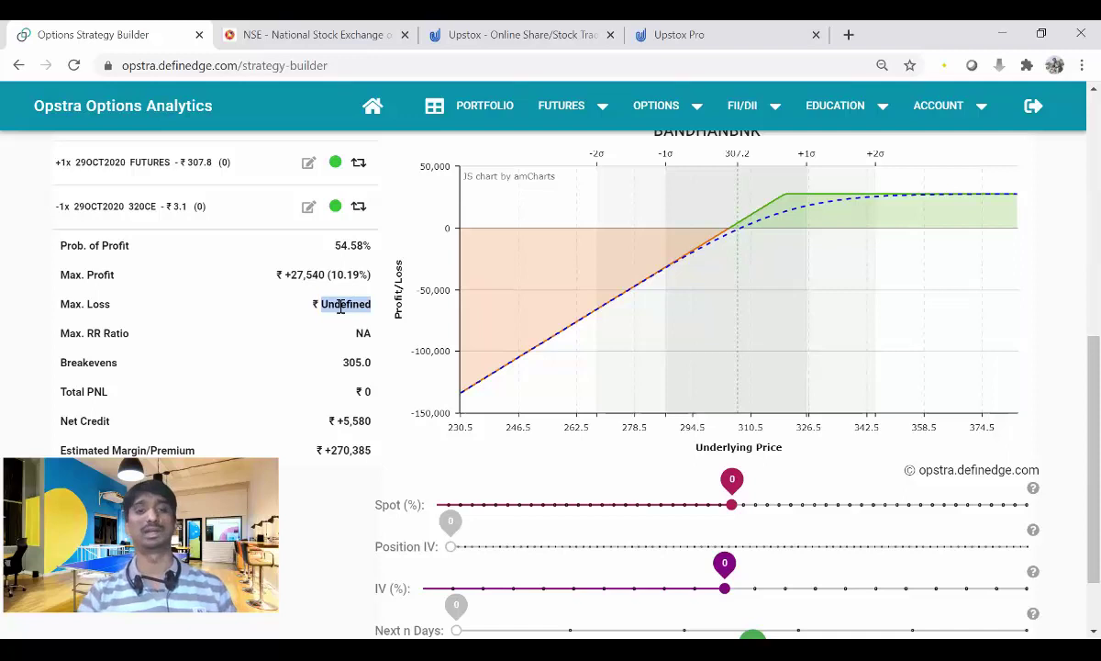
scroll(365, 346, "down", 1)
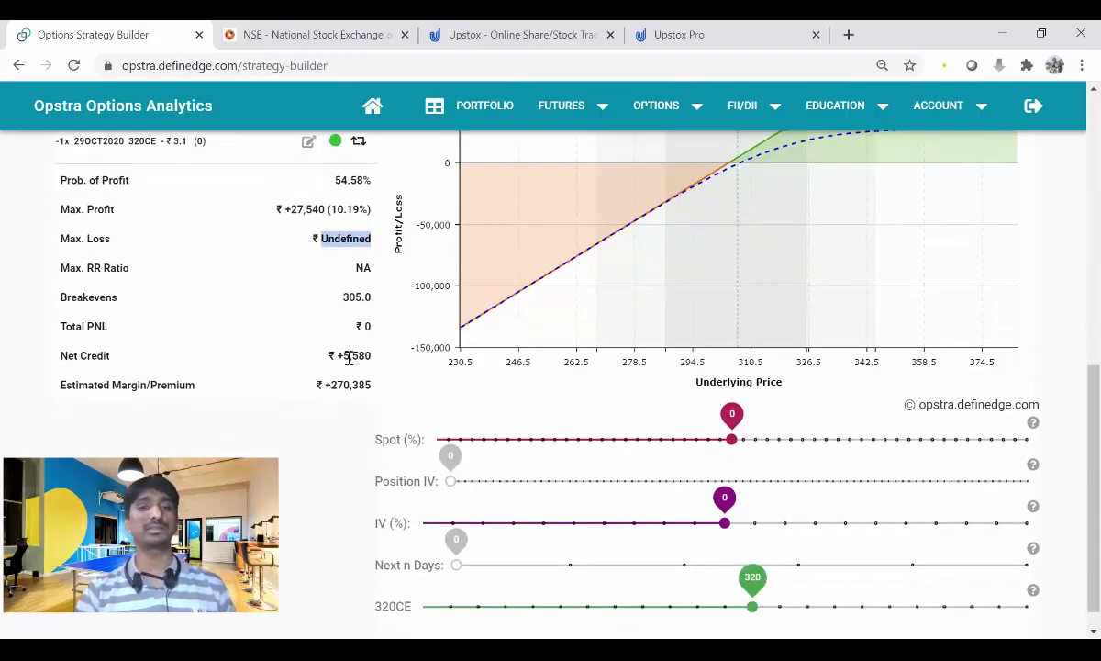
left_click_drag(346, 357, 374, 363)
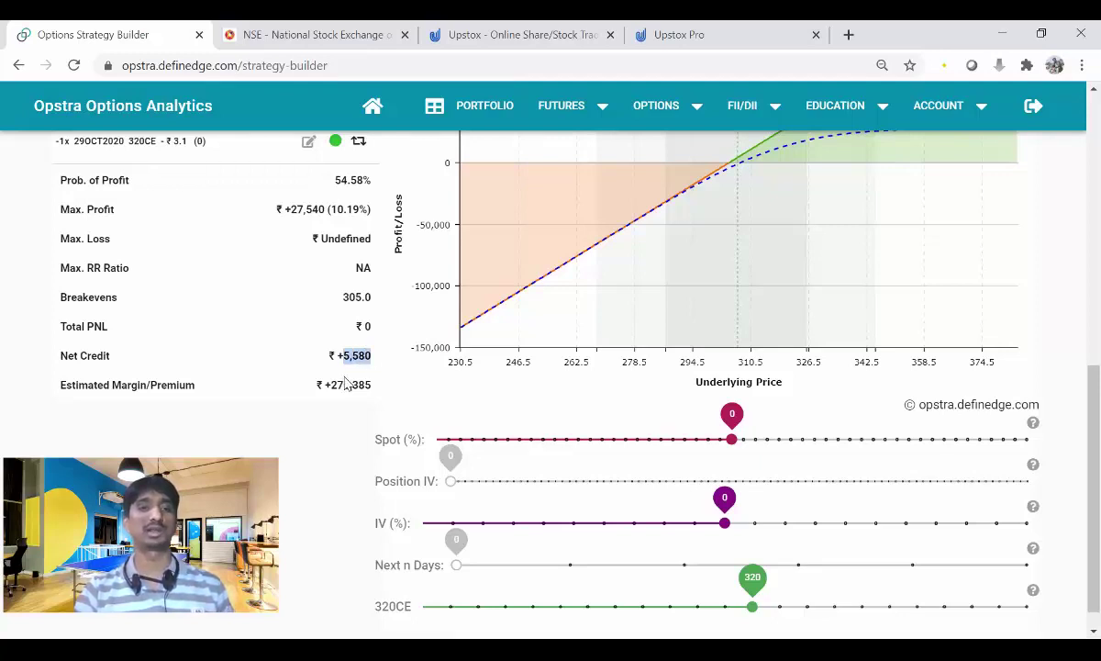
double_click(345, 384)
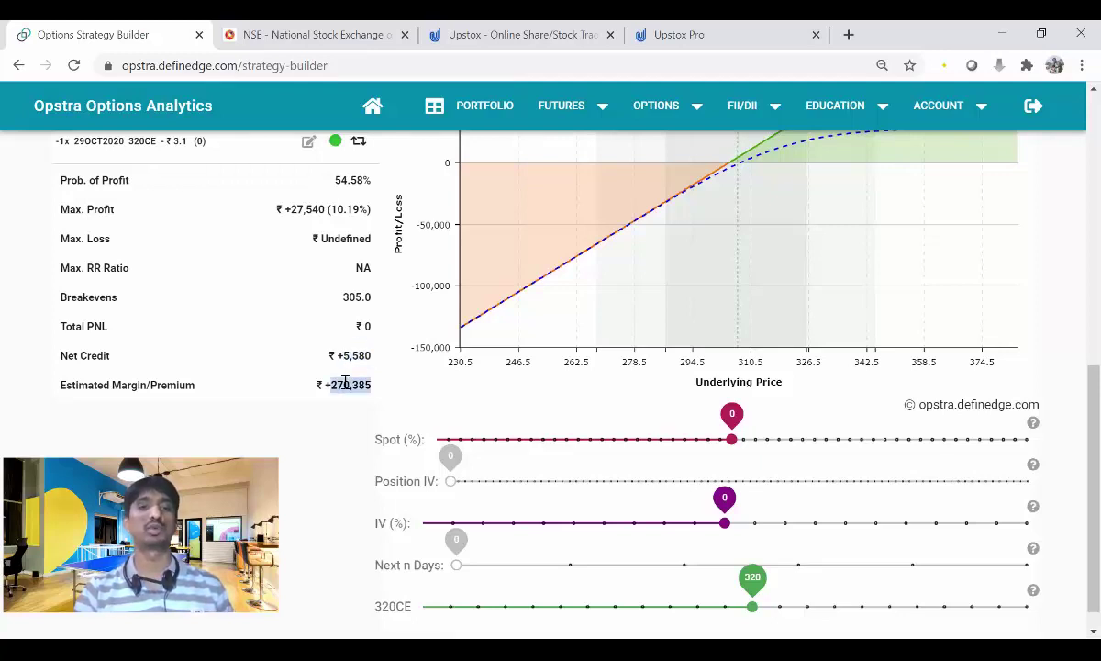
left_click(434, 406)
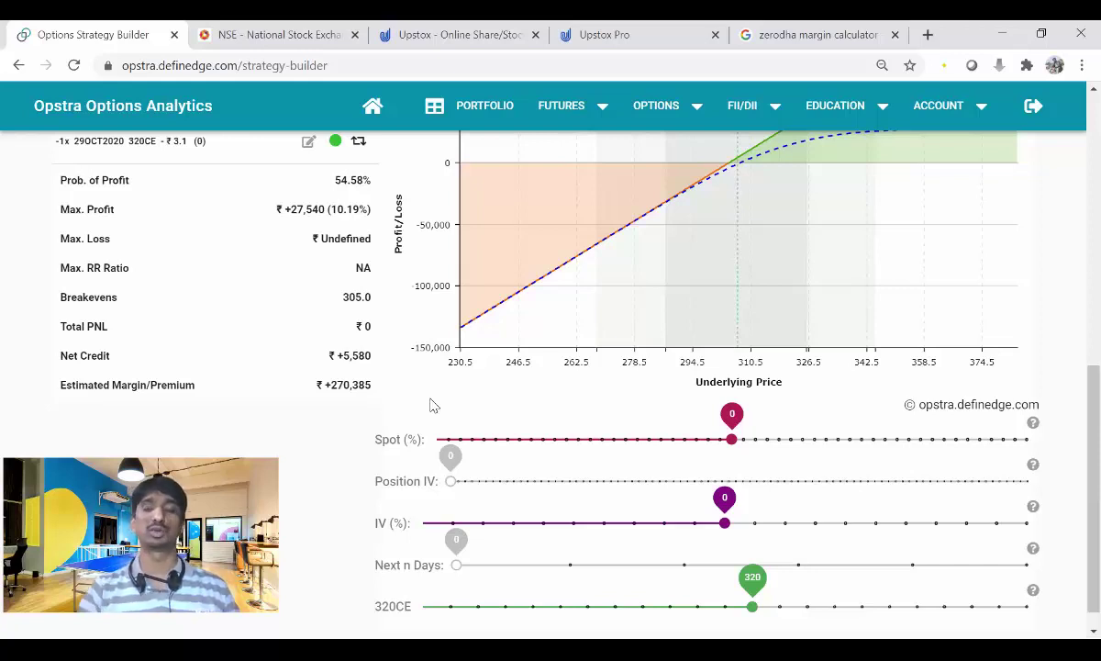
- Open Zerodha's F&O margin calculator from the "zerodha margin calculator" search results and bring up its position entry form
left_click(836, 35)
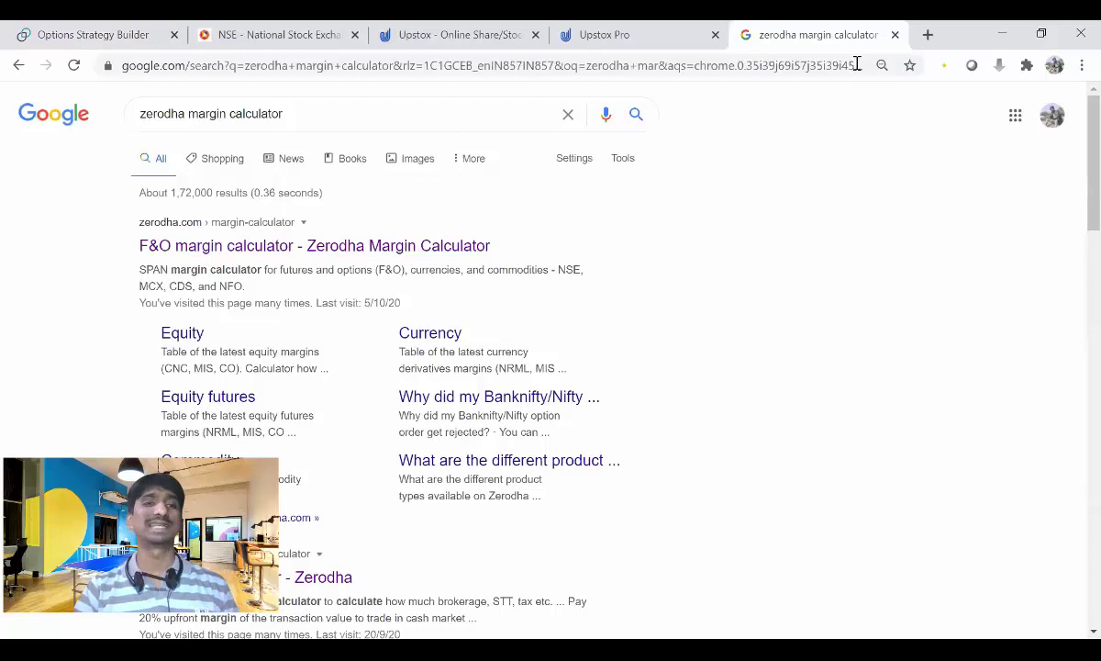
left_click(264, 246)
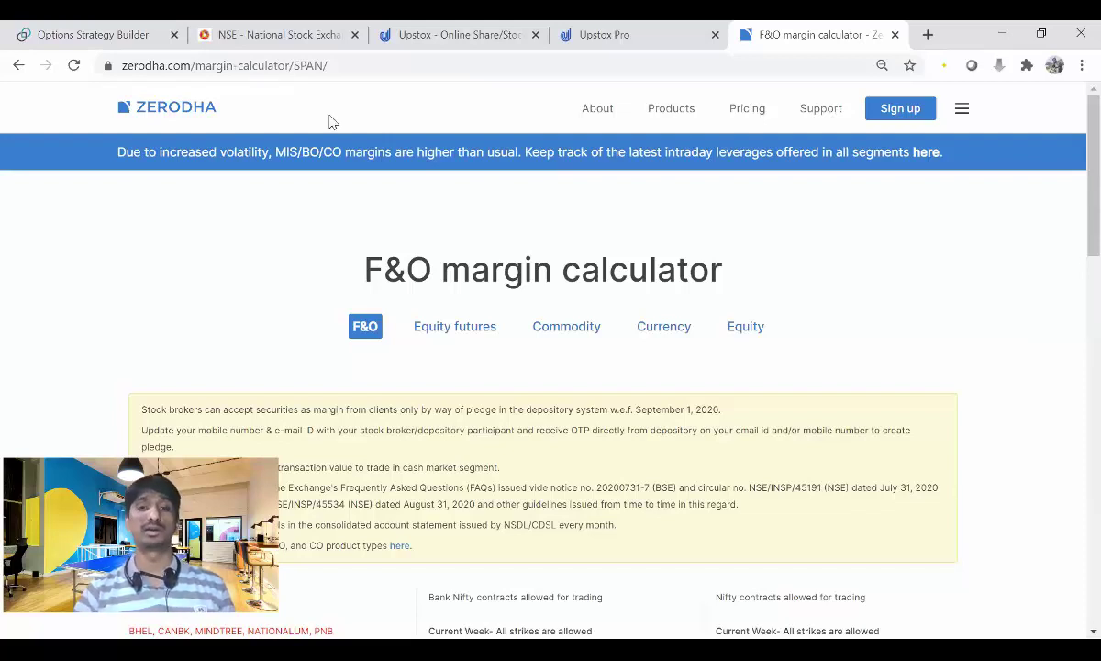
scroll(848, 386, "down", 5)
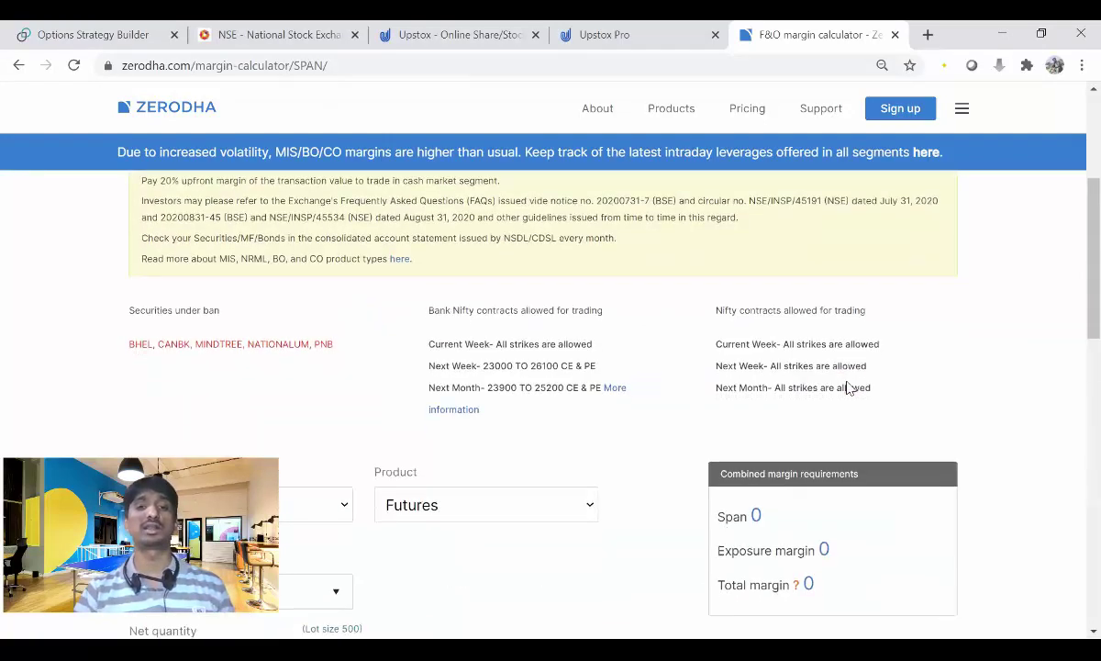
scroll(617, 366, "down", 4)
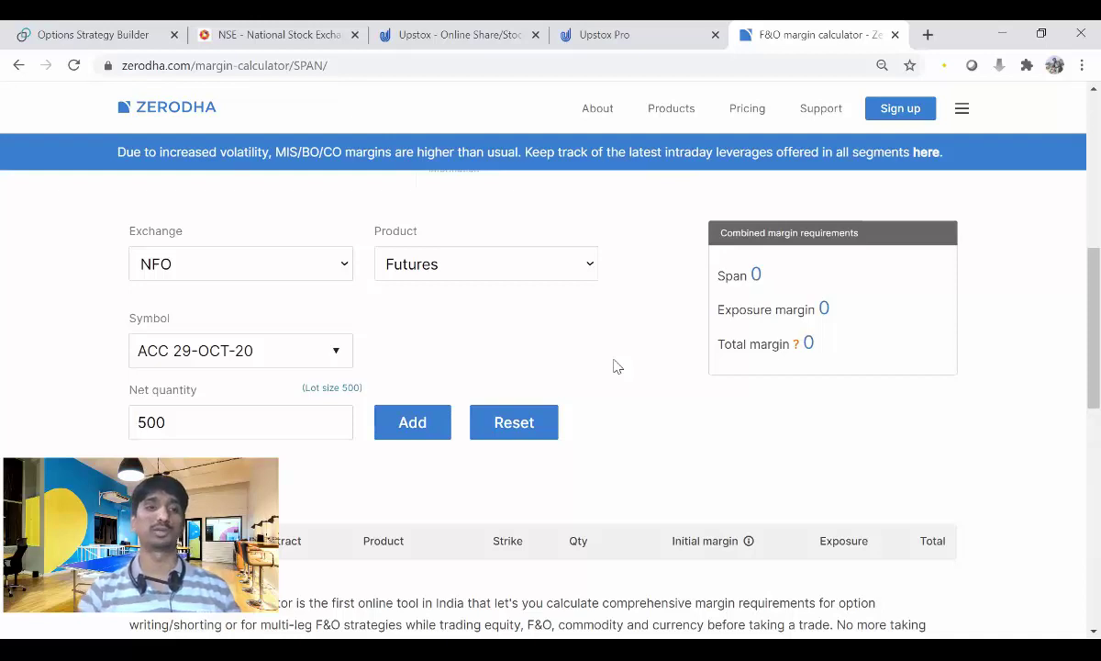
scroll(616, 366, "down", 1)
- Add a BANDHANBNK 29-OCT-20 futures buy position with quantity 1800 to the margin calculation and highlight the total margin
left_click(510, 229)
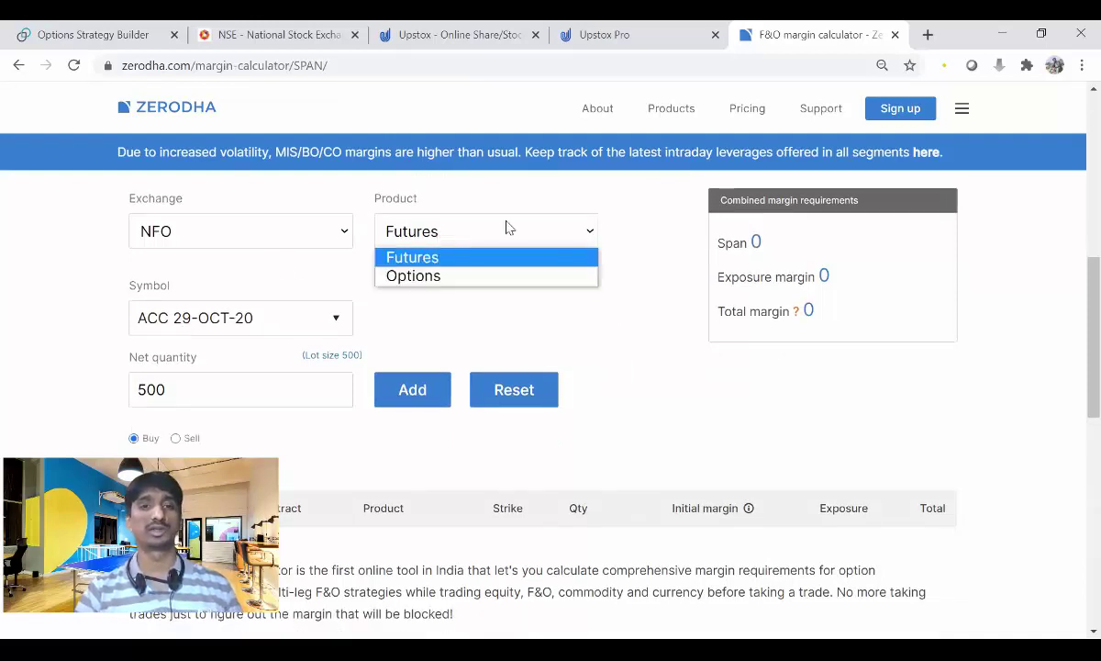
left_click(580, 294)
left_click(317, 325)
type("ban")
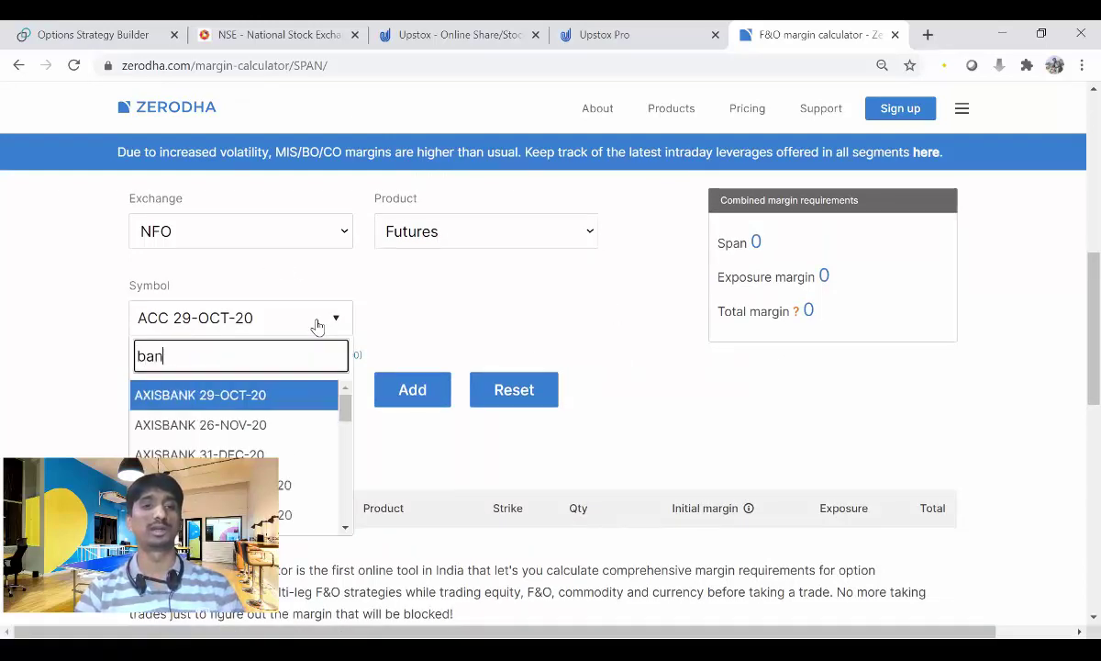
type("d")
left_click(246, 397)
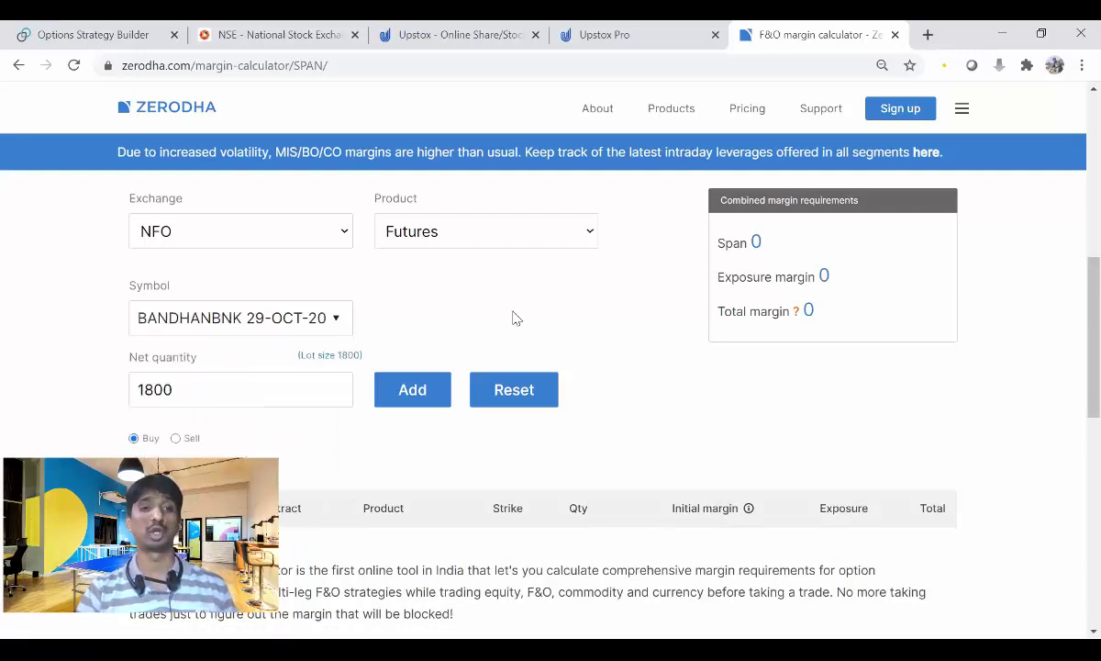
scroll(514, 317, "down", 1)
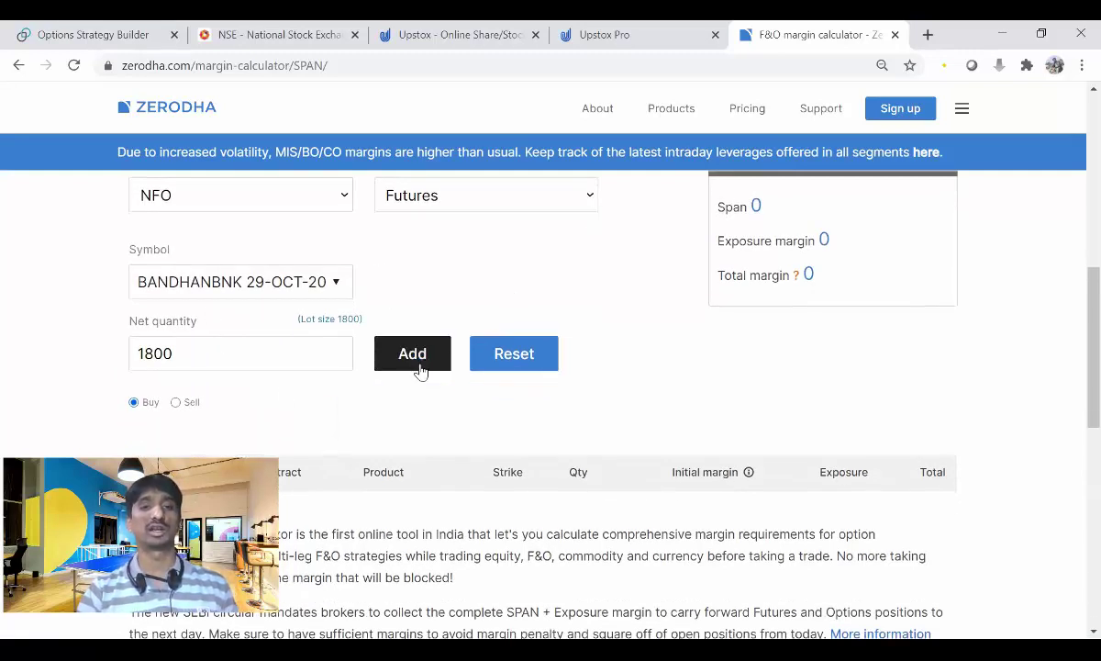
left_click(421, 367)
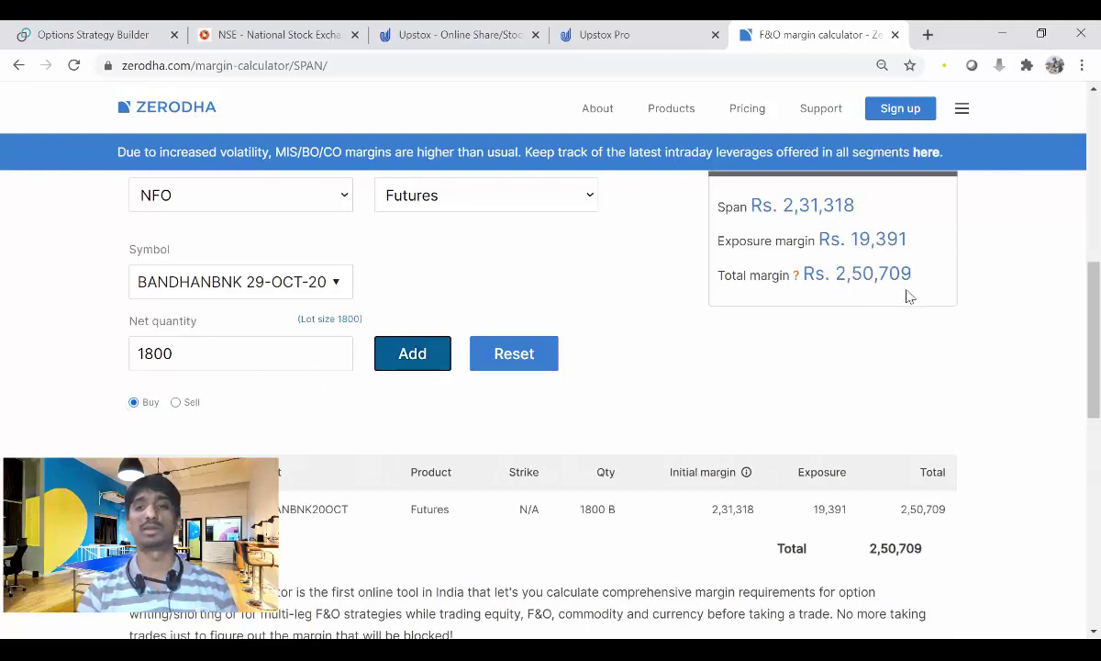
left_click_drag(836, 276, 925, 280)
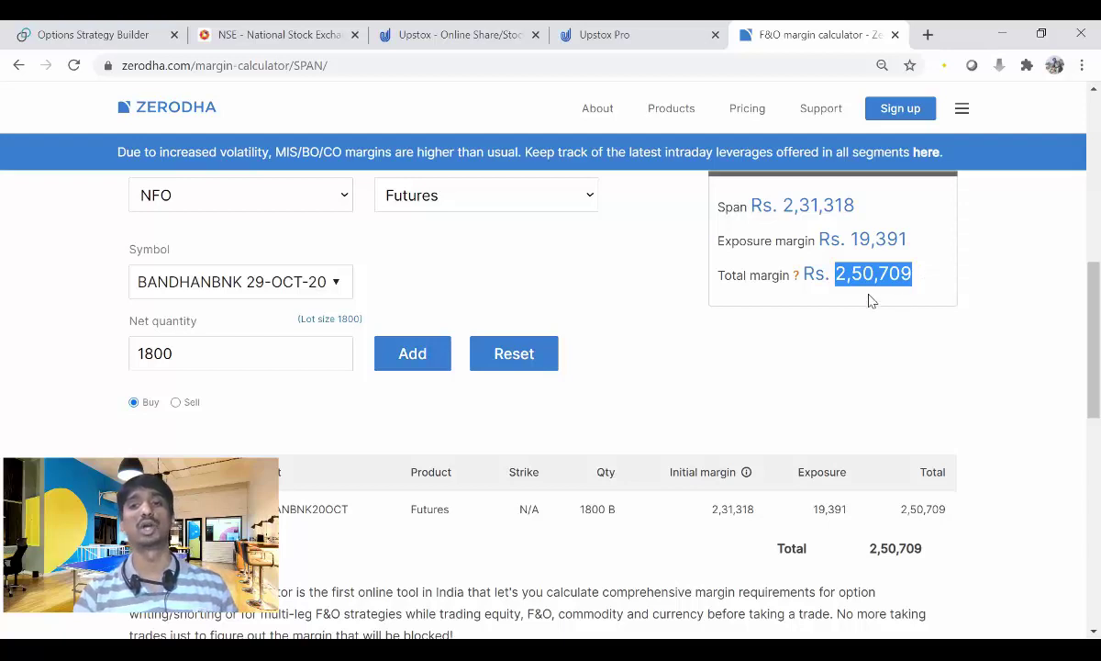
left_click(445, 227)
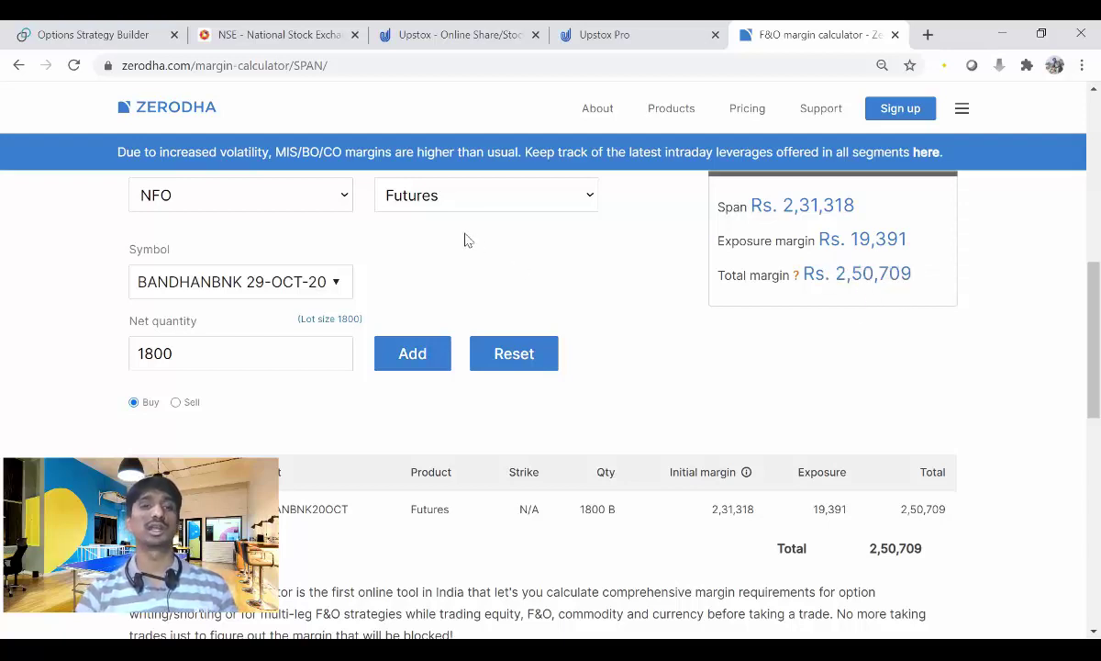
- Add a sell position of 1800 BANDHANBNK 29-OCT-20 call options at strike price 320 to the margin calculation
left_click(429, 193)
left_click(443, 240)
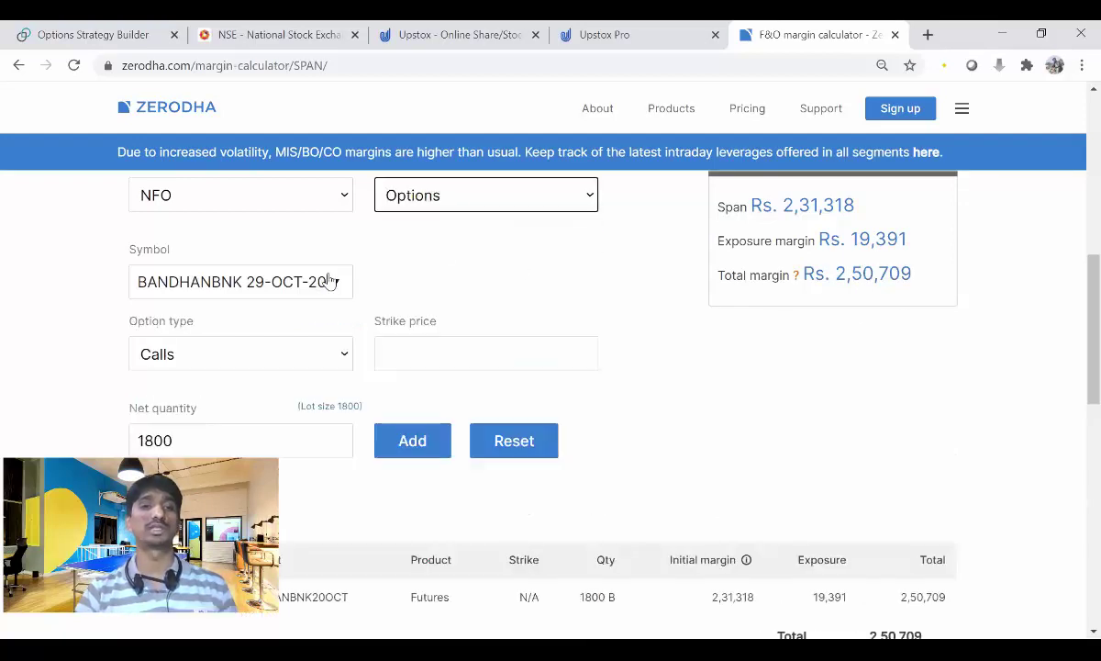
left_click(401, 349)
type("320")
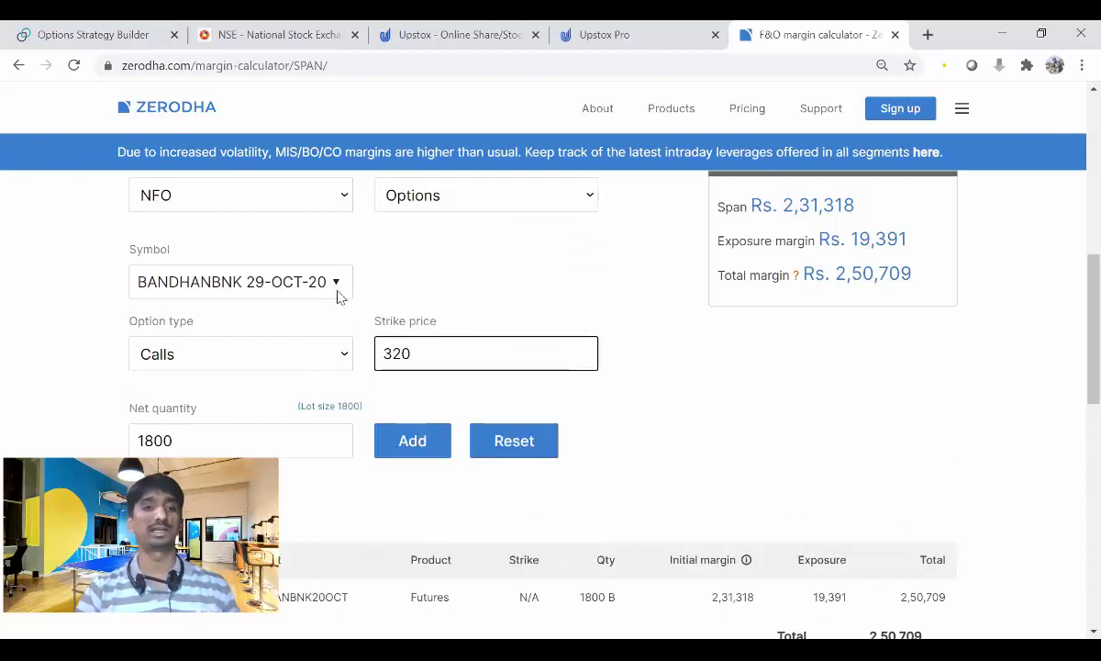
scroll(337, 289, "down", 1)
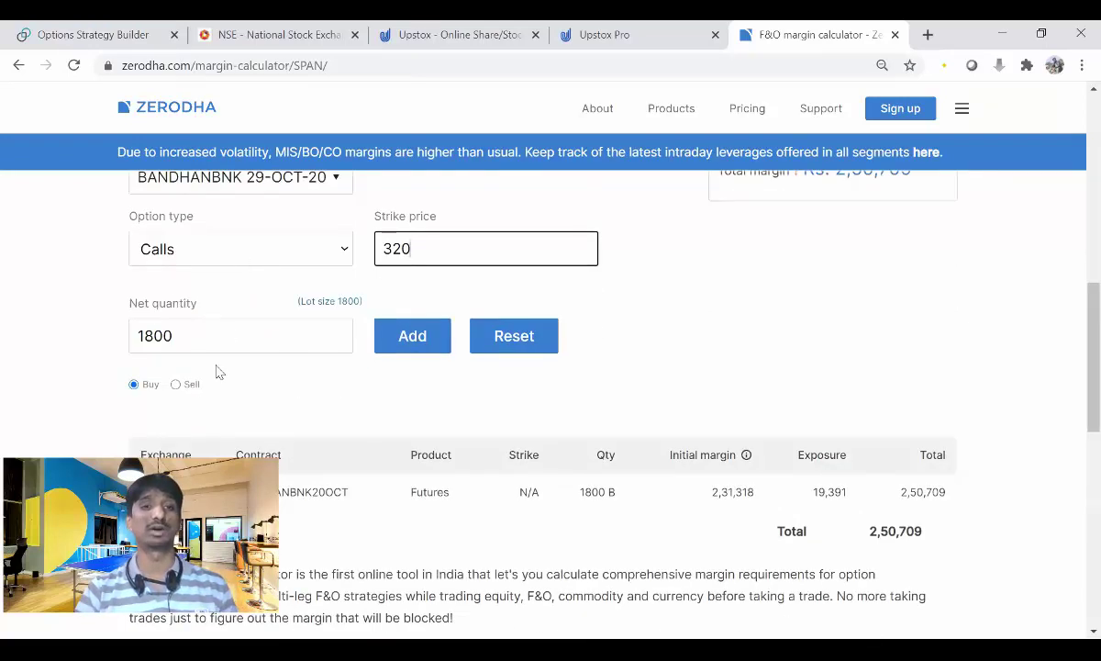
left_click(180, 396)
left_click(178, 390)
left_click(395, 349)
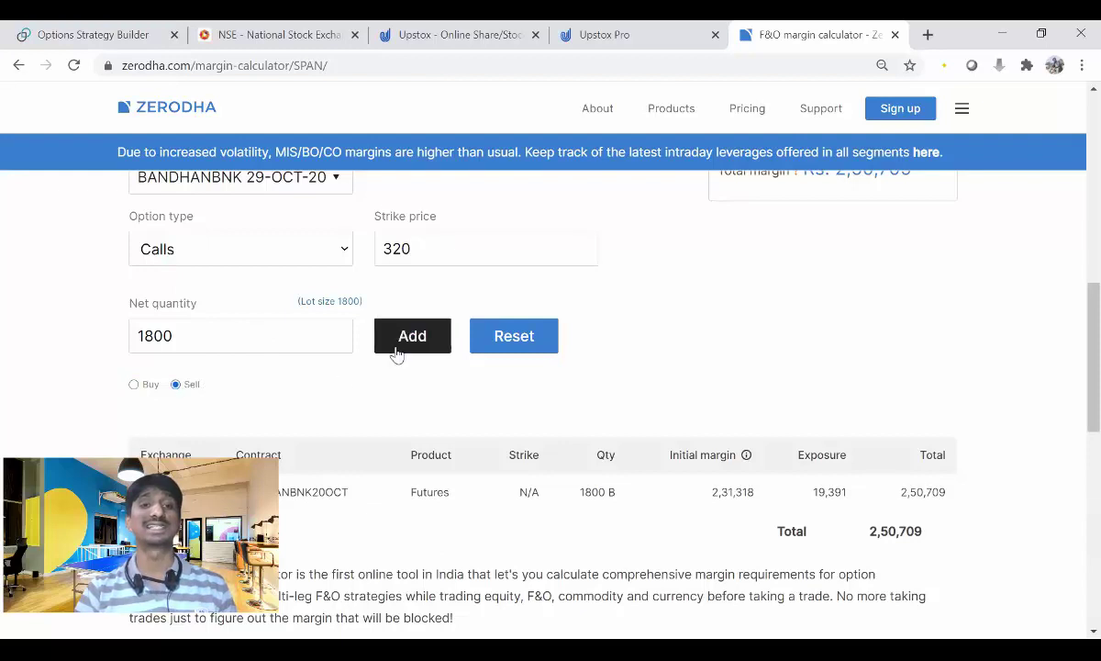
- Highlight the combined total margin for both positions and compare it with the estimated margin in Opstra
scroll(684, 360, "up", 2)
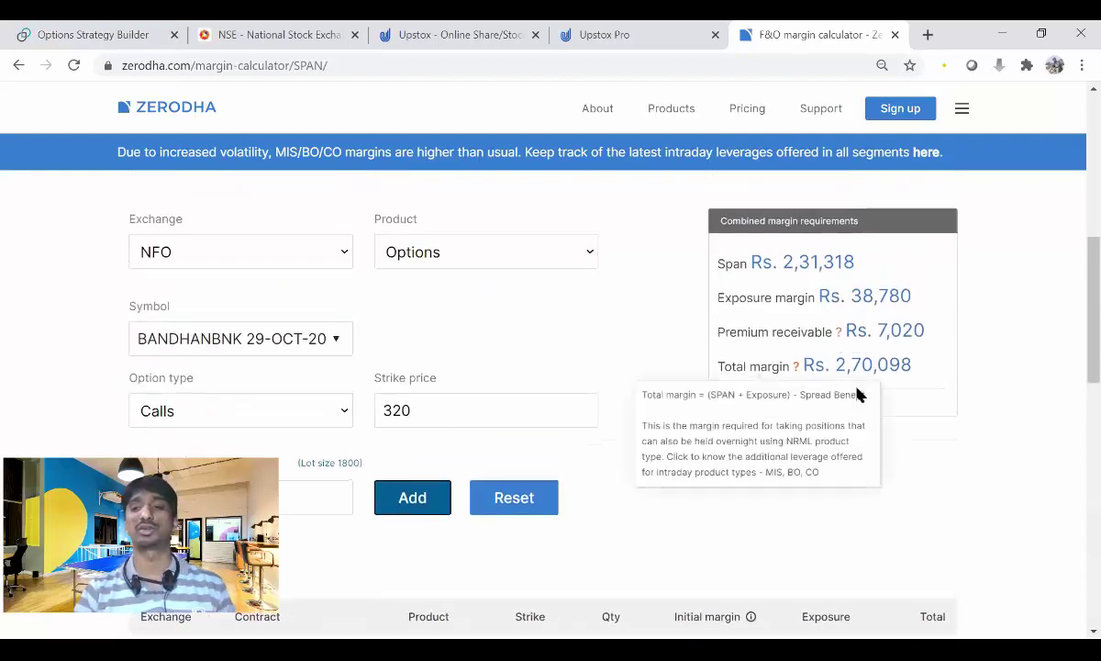
scroll(962, 445, "down", 1)
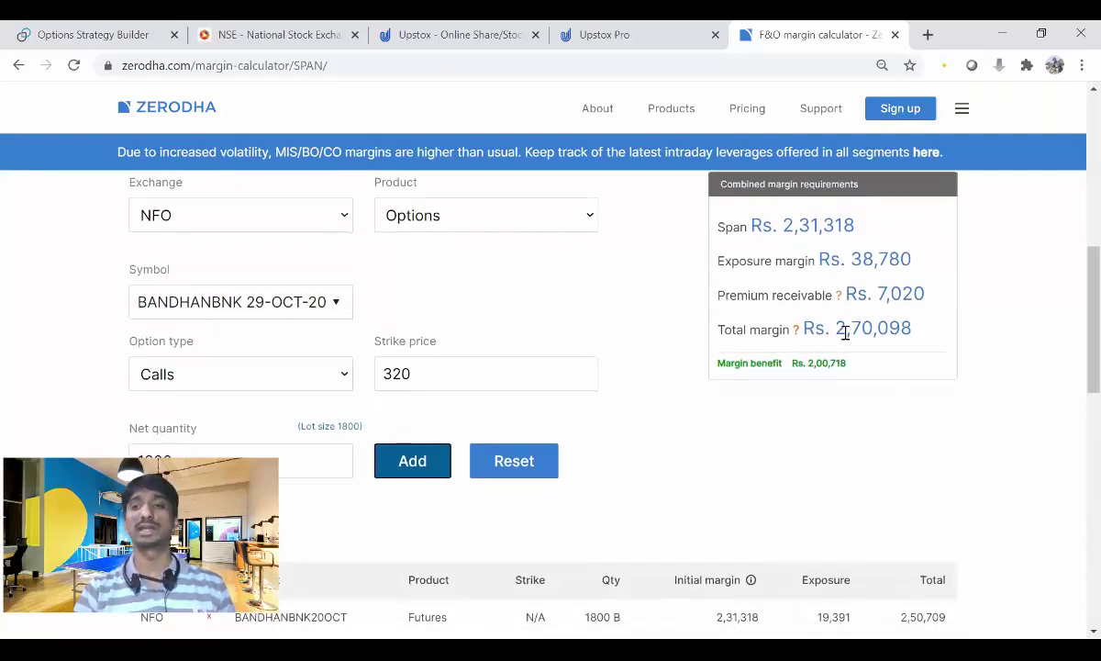
left_click_drag(836, 328, 921, 327)
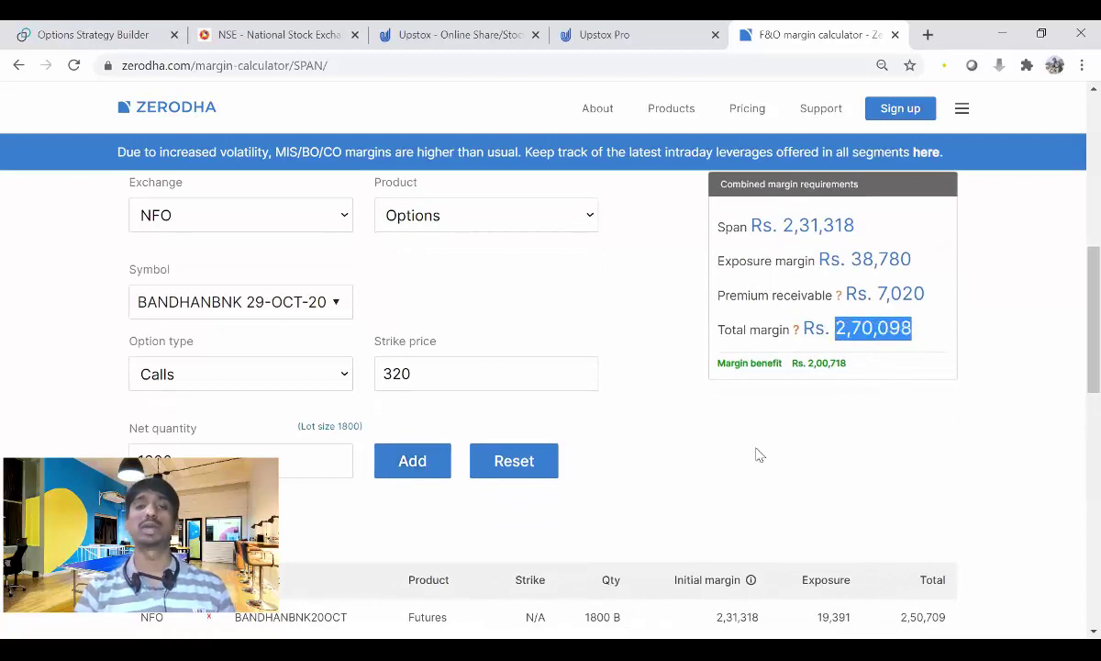
left_click(57, 27)
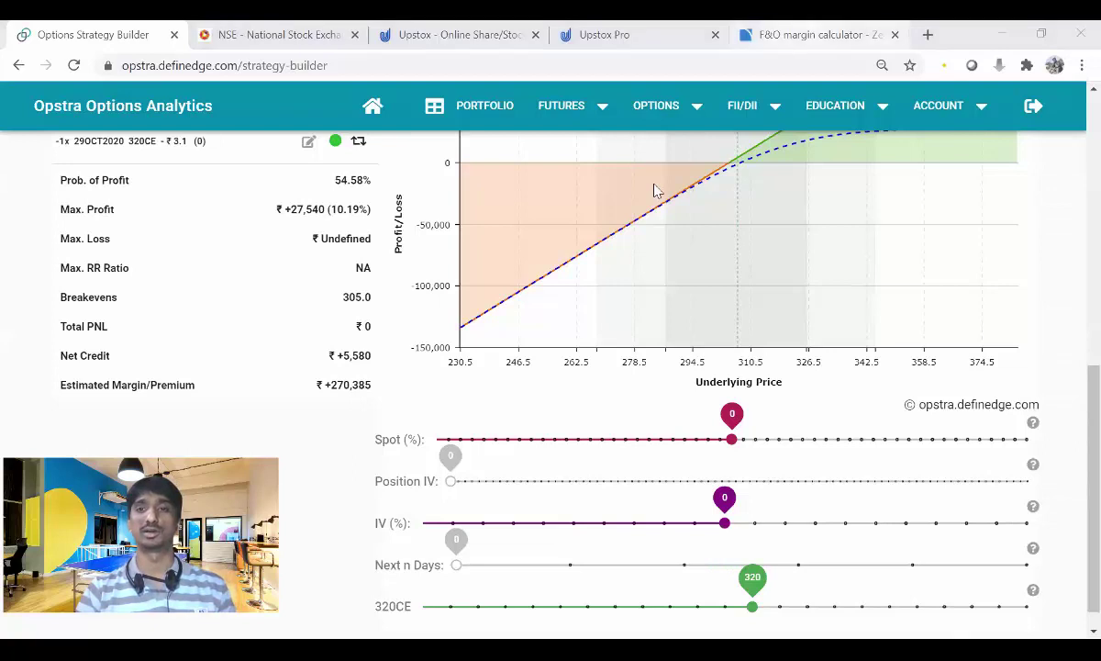
left_click(815, 35)
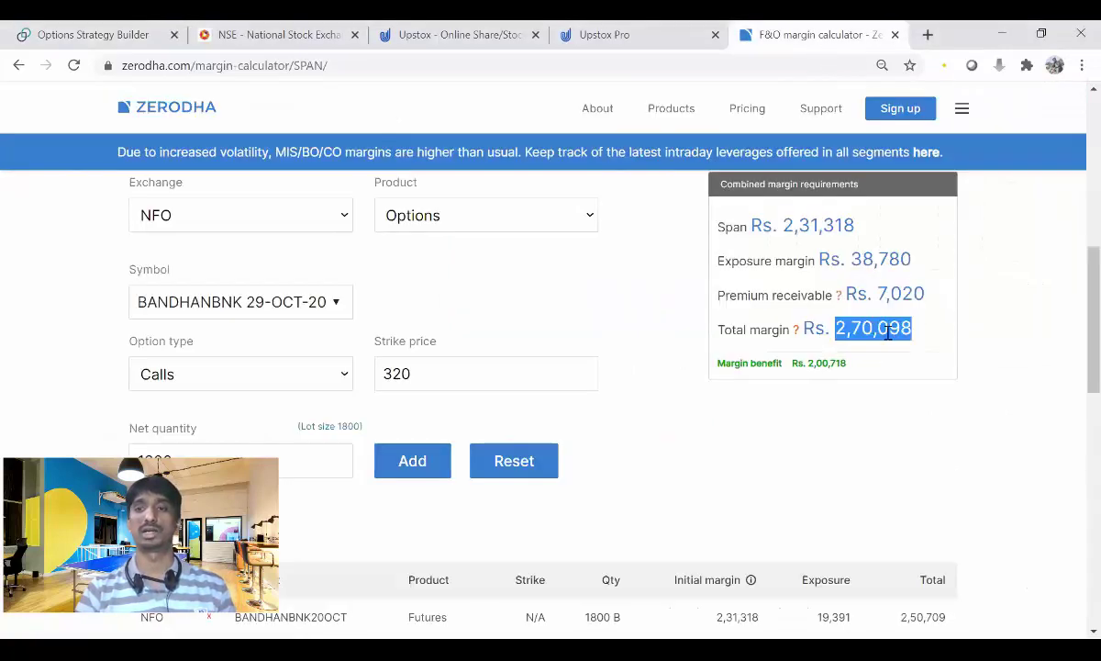